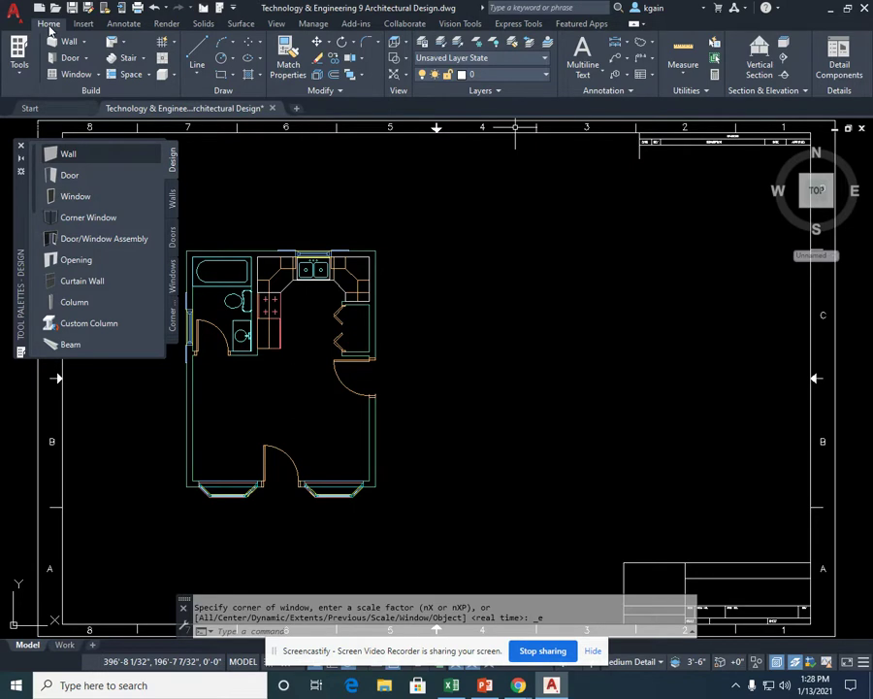
Step: Open the Materials Browser and display the Roofing category of the Autodesk Library
{"action": "left_click", "coordinate": [167, 24]}
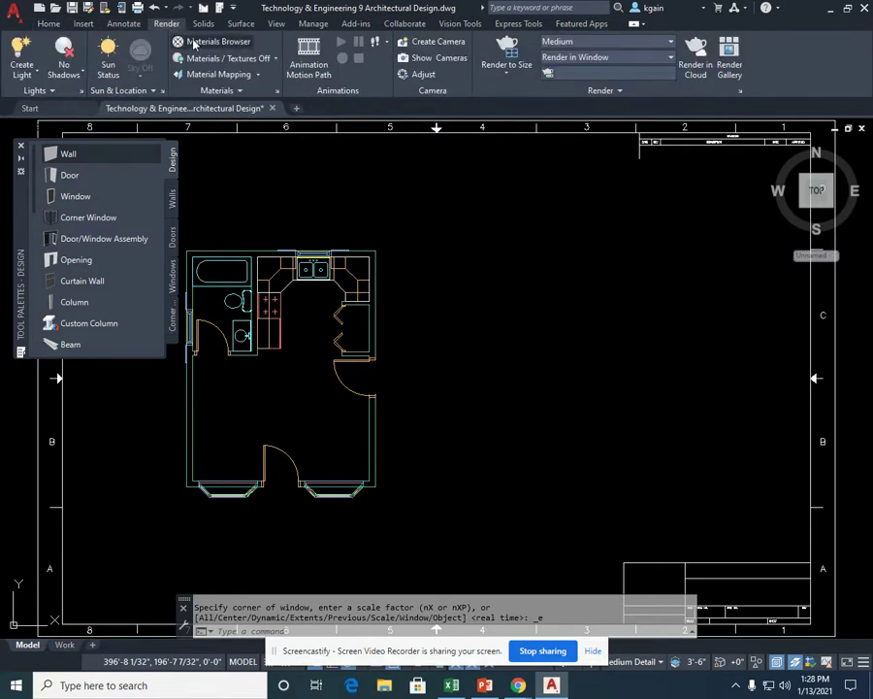
{"action": "left_click", "coordinate": [193, 42]}
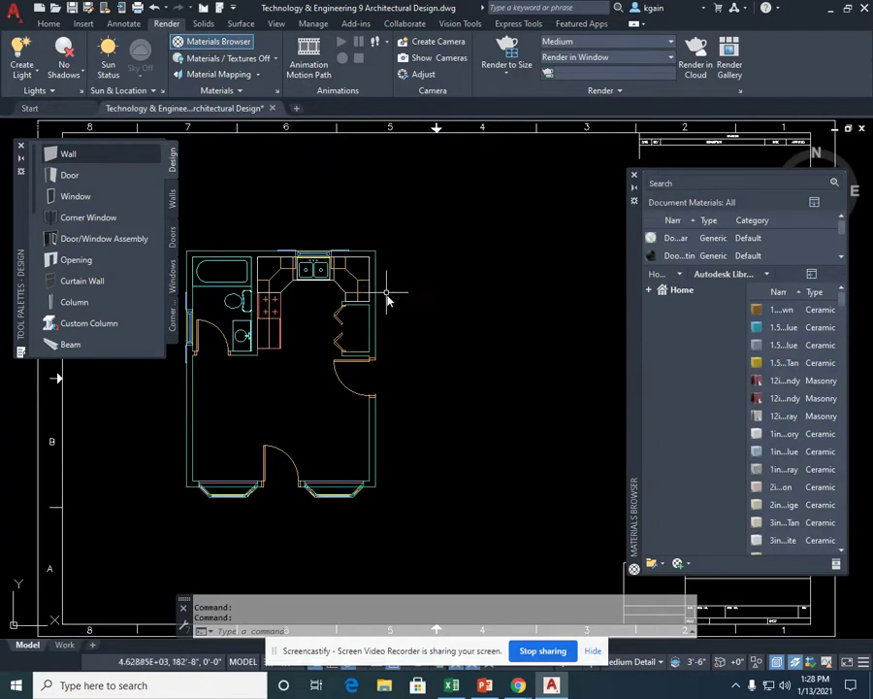
{"action": "scroll", "coordinate": [762, 327], "scroll_direction": "down", "scroll_amount": 1}
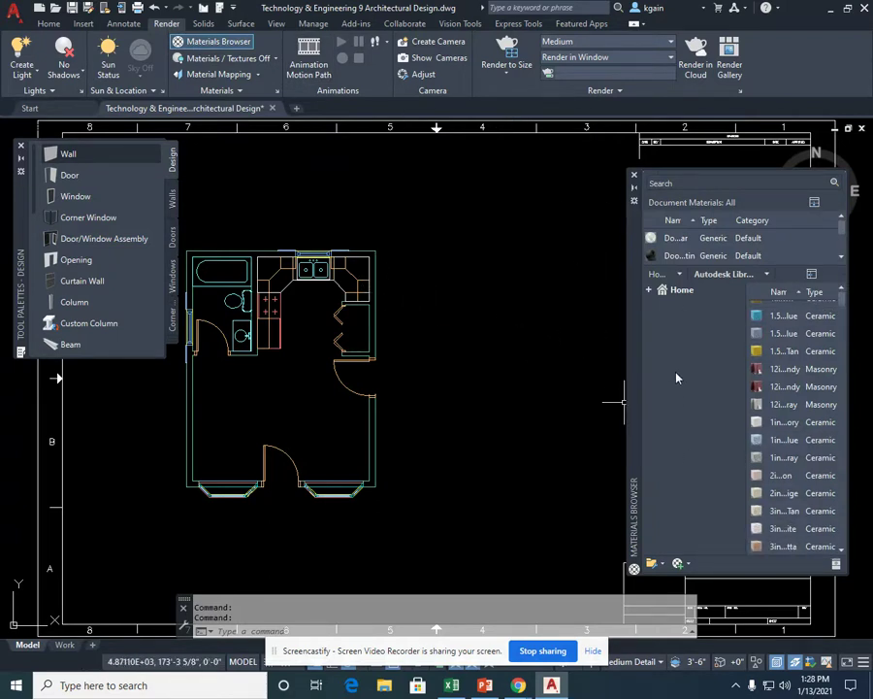
{"action": "left_click", "coordinate": [650, 291]}
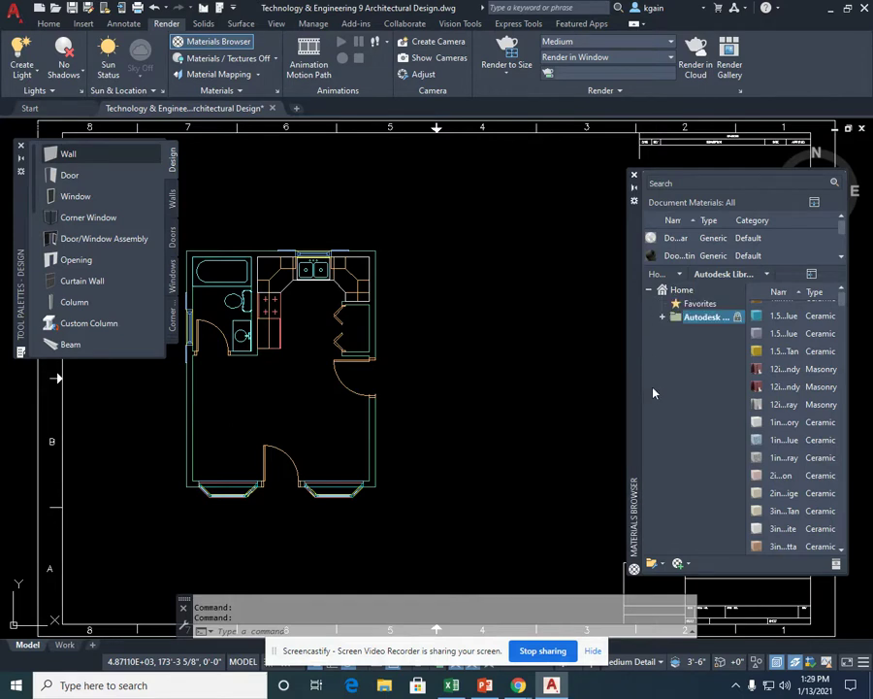
{"action": "left_click", "coordinate": [663, 317]}
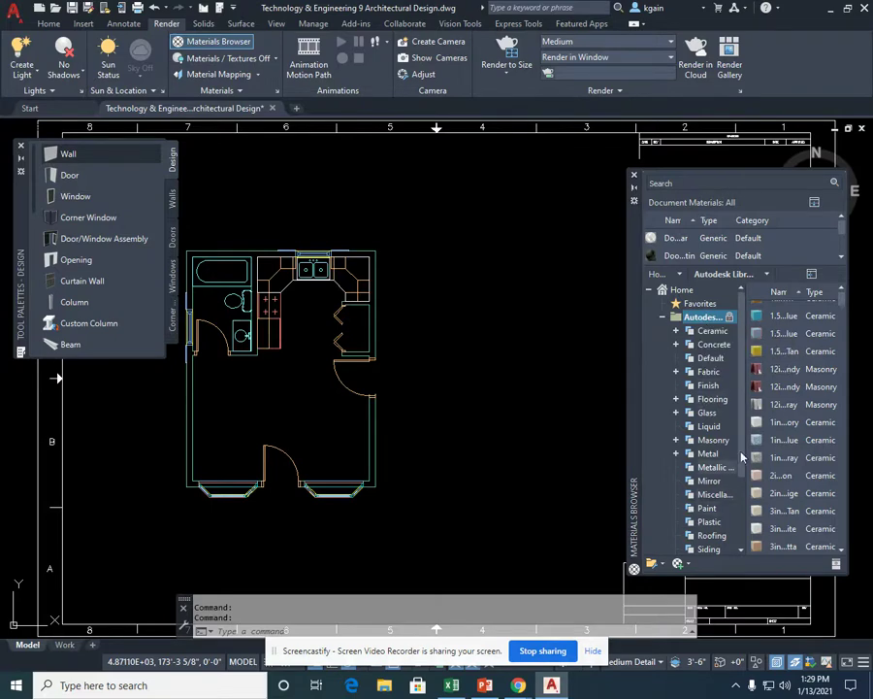
{"action": "scroll", "coordinate": [742, 456], "scroll_direction": "down", "scroll_amount": 3}
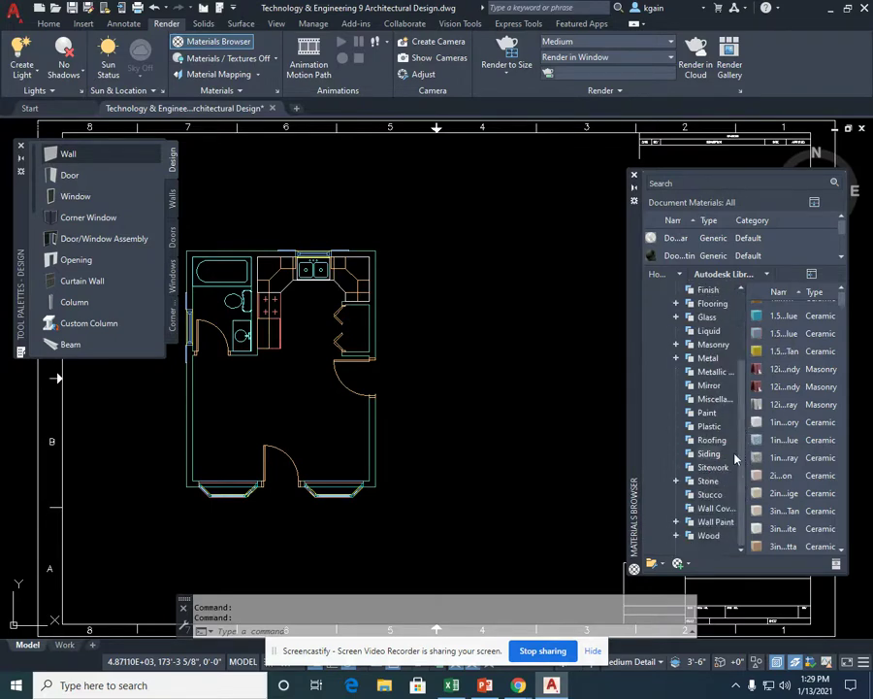
{"action": "left_click", "coordinate": [709, 440]}
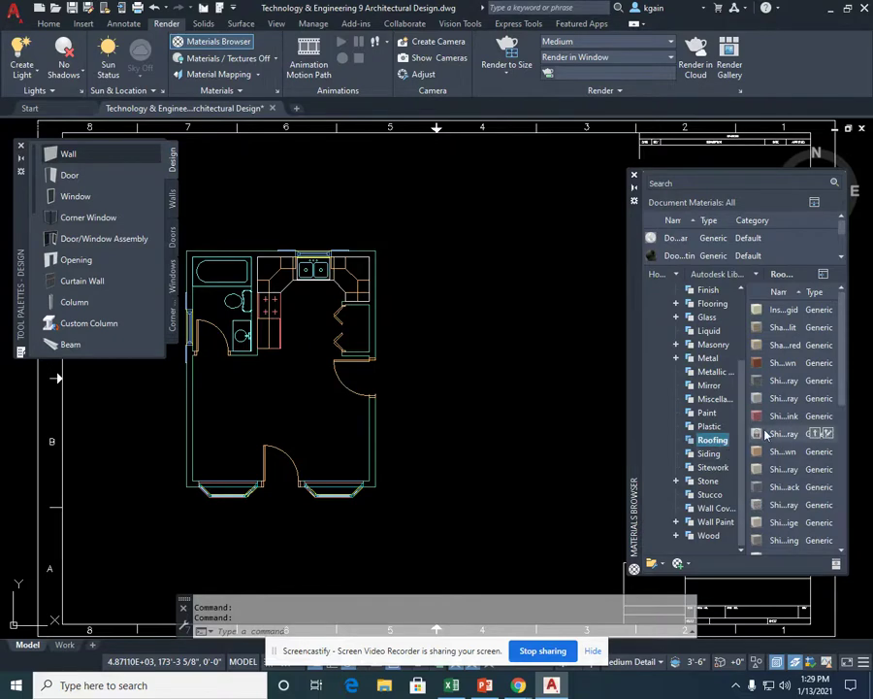
{"action": "scroll", "coordinate": [788, 383], "scroll_direction": "down", "scroll_amount": 1}
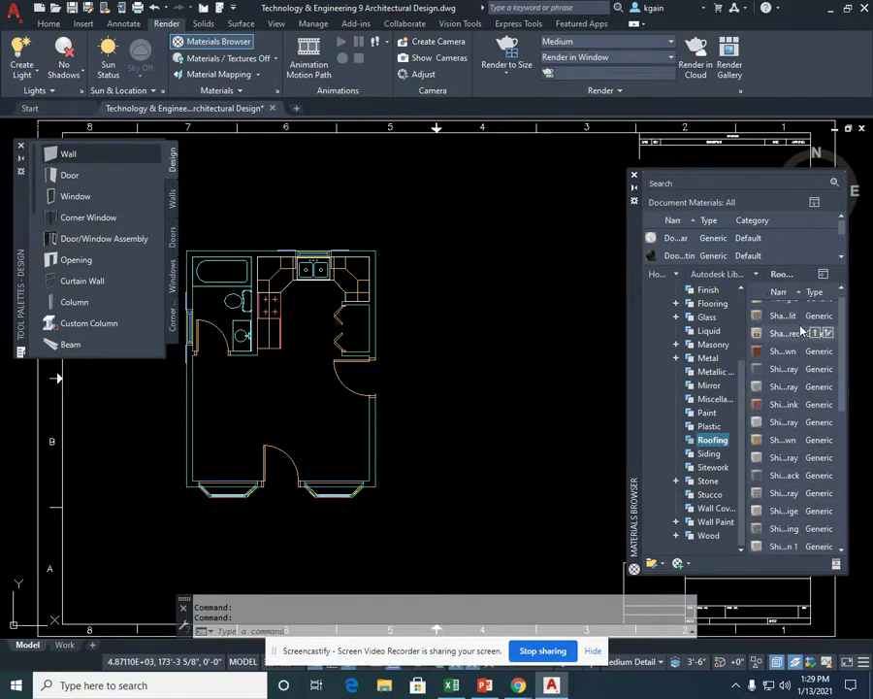
{"action": "scroll", "coordinate": [802, 321], "scroll_direction": "up", "scroll_amount": 1}
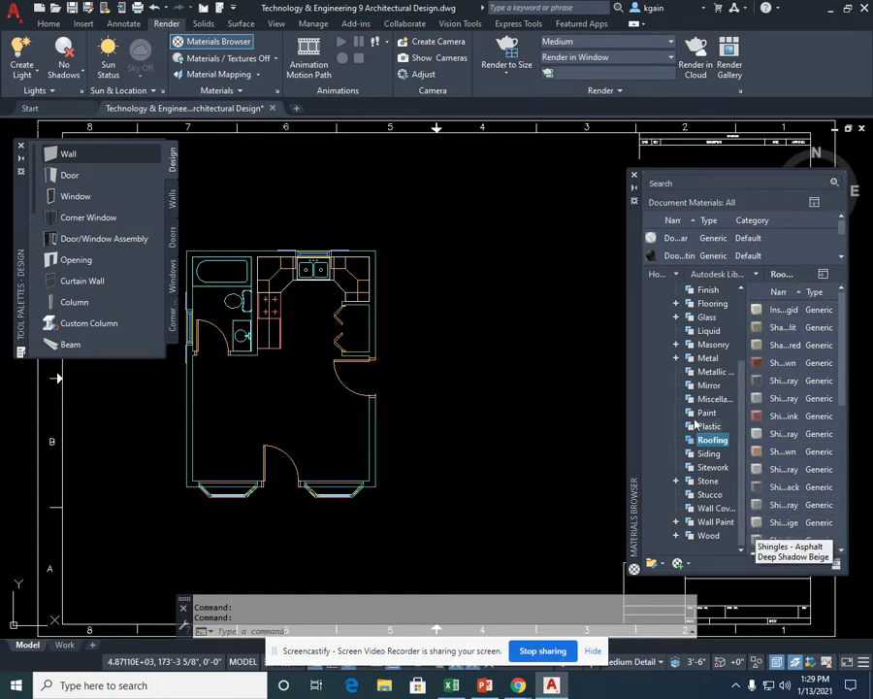
Step: Widen the Materials Browser, show the roofing materials in Thumbnail View, and place the browser closer to the floor plan
{"action": "left_click_drag", "start_coordinate": [634, 323], "coordinate": [559, 312]}
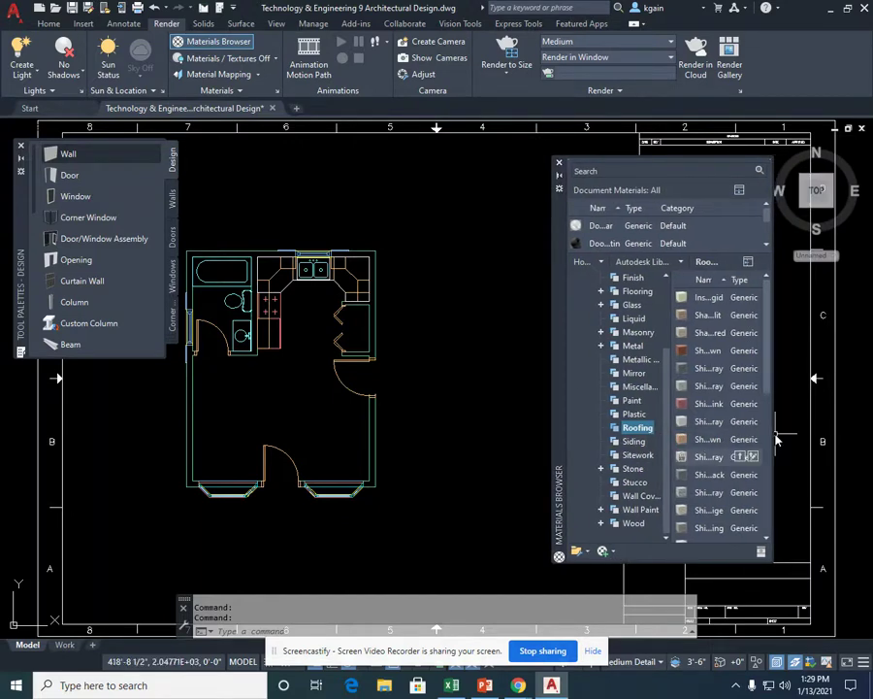
{"action": "left_click_drag", "start_coordinate": [774, 434], "coordinate": [826, 431]}
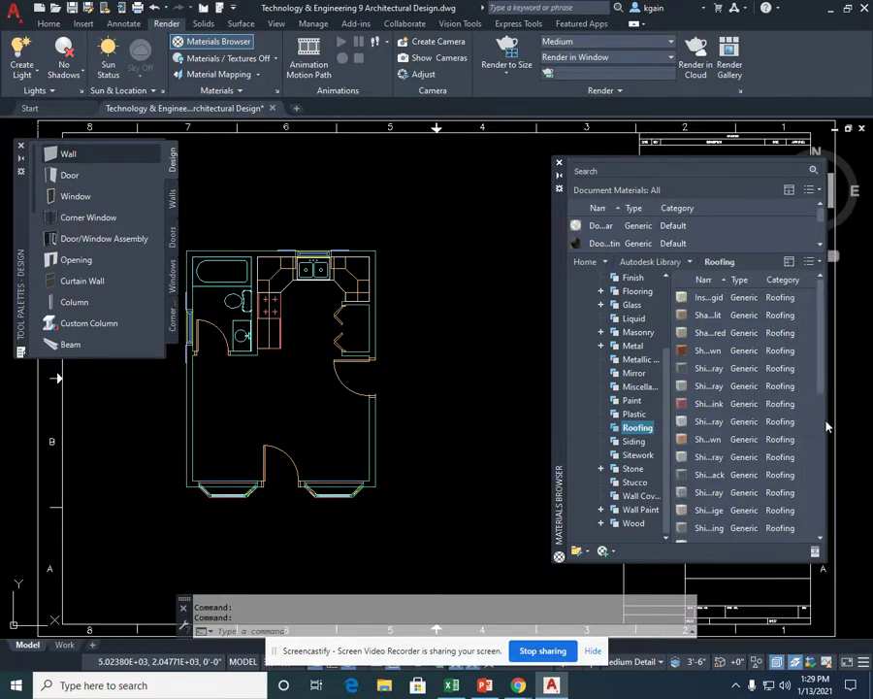
{"action": "left_click", "coordinate": [821, 263]}
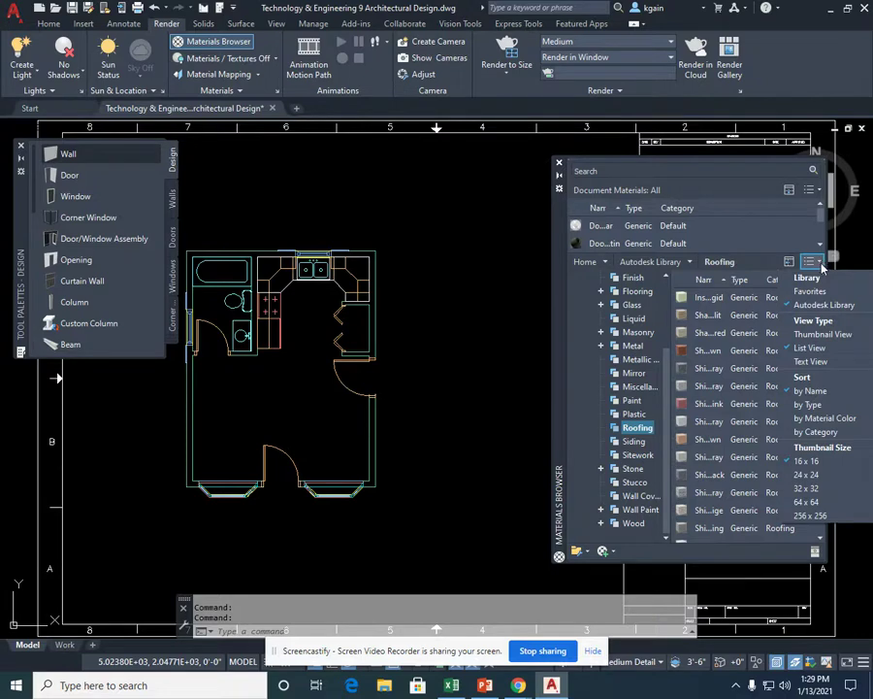
{"action": "left_click", "coordinate": [806, 334]}
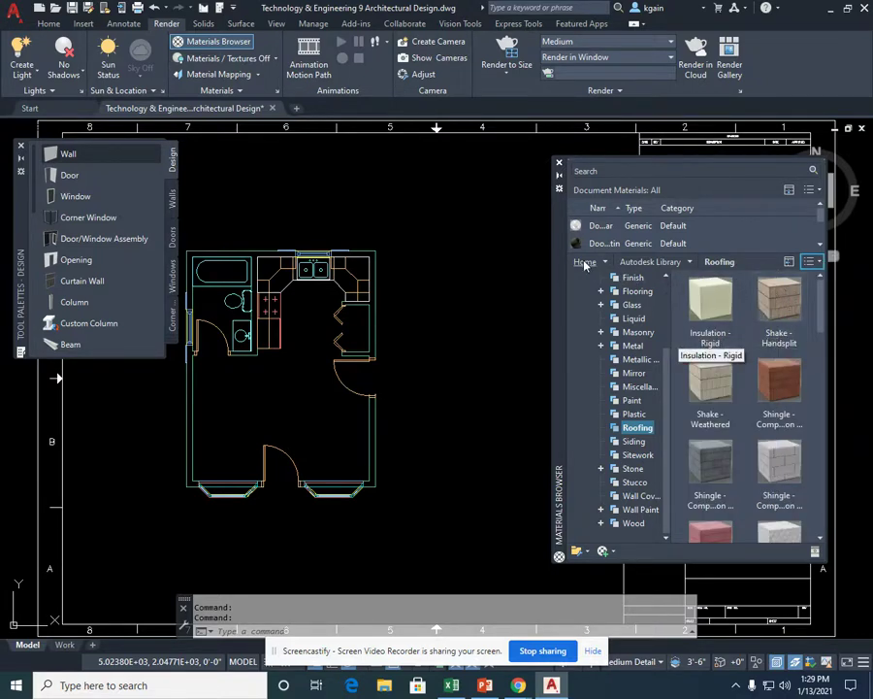
{"action": "left_click_drag", "start_coordinate": [565, 247], "coordinate": [486, 239]}
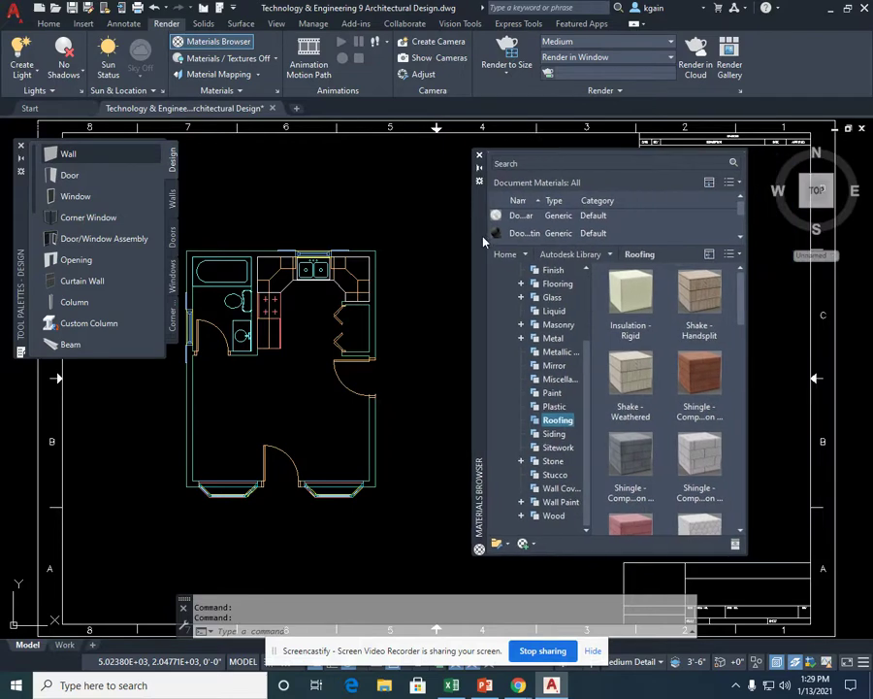
Step: Add the Shake - Handsplit roofing material to the Design tool palette and move the Materials Browser away from the floor plan
{"action": "mouse_move", "coordinate": [694, 344]}
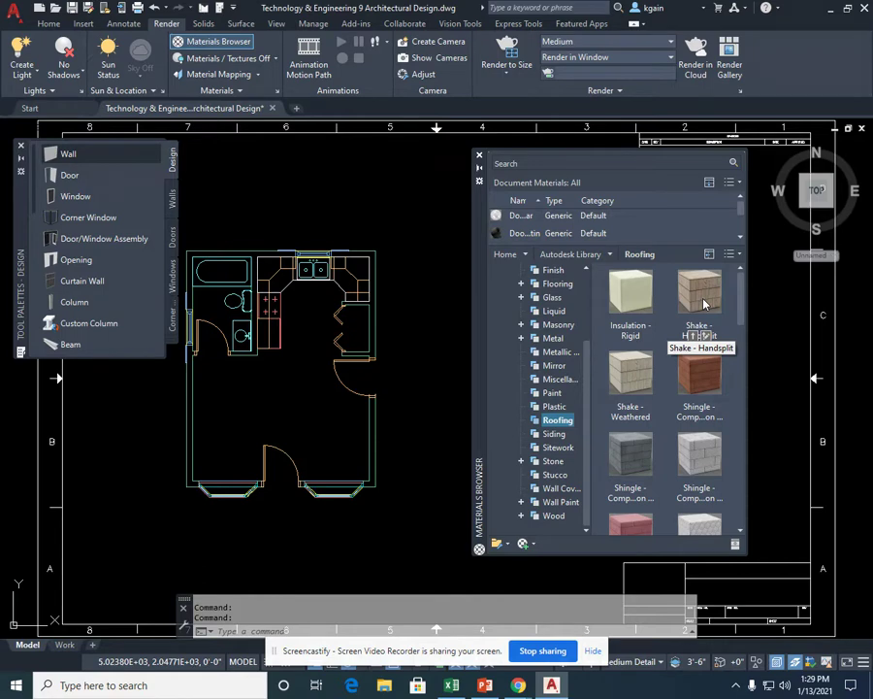
{"action": "mouse_move", "coordinate": [704, 305]}
{"action": "left_mouse_down"}
{"action": "mouse_move", "coordinate": [595, 299]}
{"action": "mouse_move", "coordinate": [460, 336]}
{"action": "mouse_move", "coordinate": [84, 355]}
{"action": "mouse_move", "coordinate": [178, 357]}
{"action": "mouse_move", "coordinate": [146, 390]}
{"action": "mouse_move", "coordinate": [32, 301]}
{"action": "left_mouse_up"}
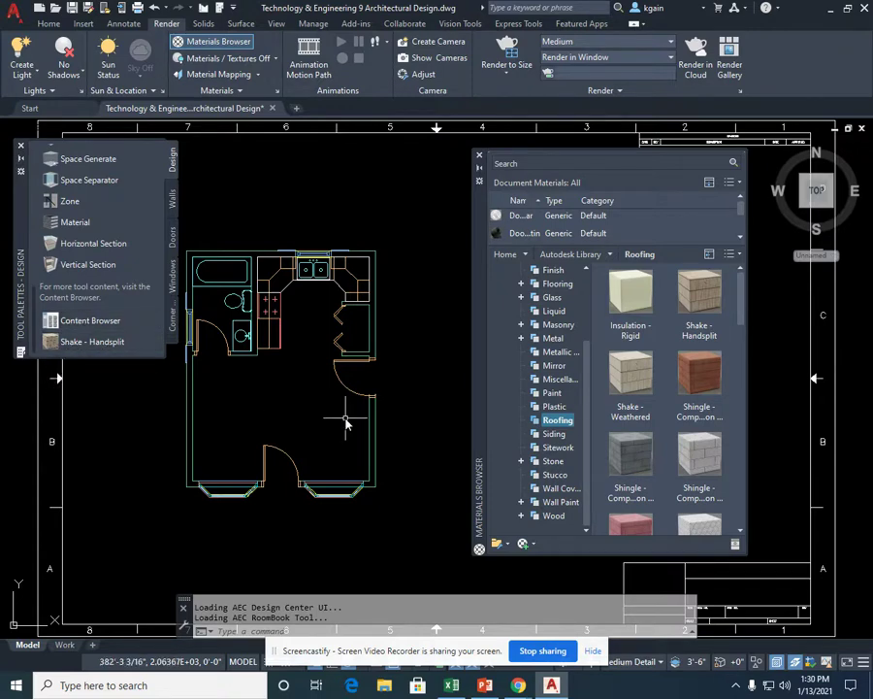
{"action": "middle_click_drag", "start_coordinate": [464, 351], "coordinate": [487, 348]}
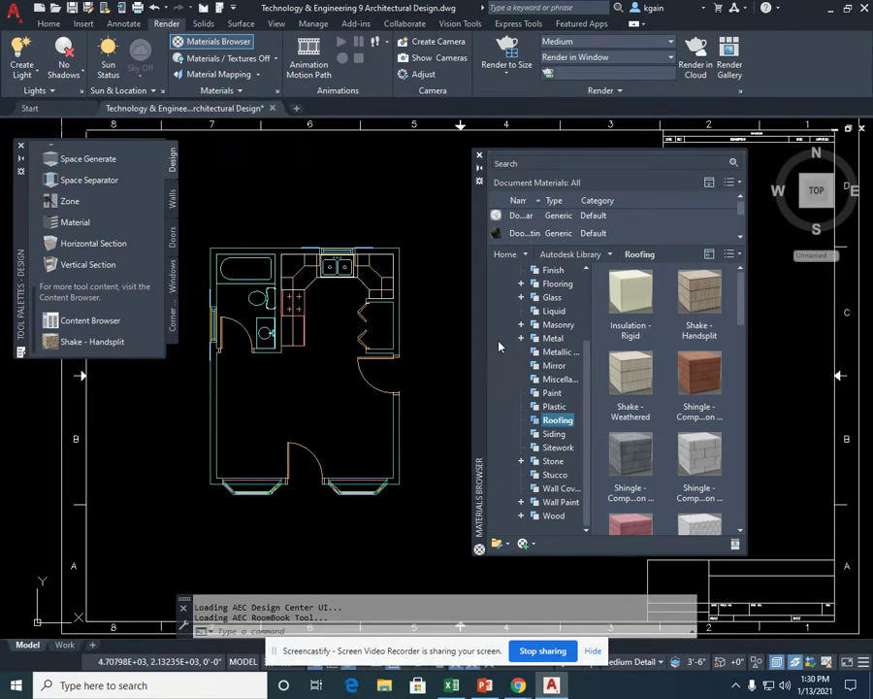
{"action": "left_click_drag", "start_coordinate": [478, 346], "coordinate": [602, 361]}
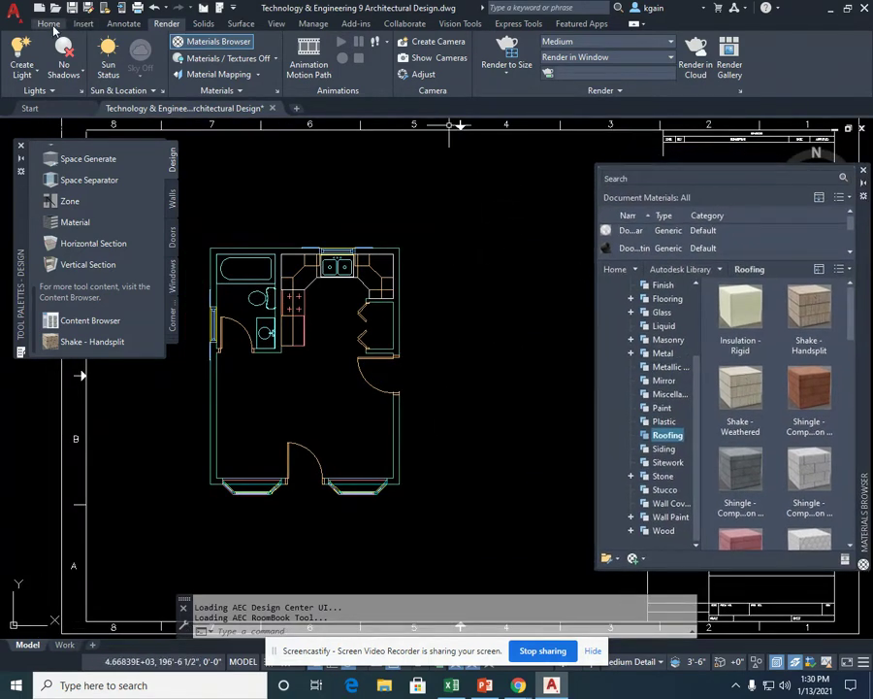
Step: Switch the model to the SE Isometric view
{"action": "left_click", "coordinate": [48, 24]}
{"action": "left_click", "coordinate": [398, 42]}
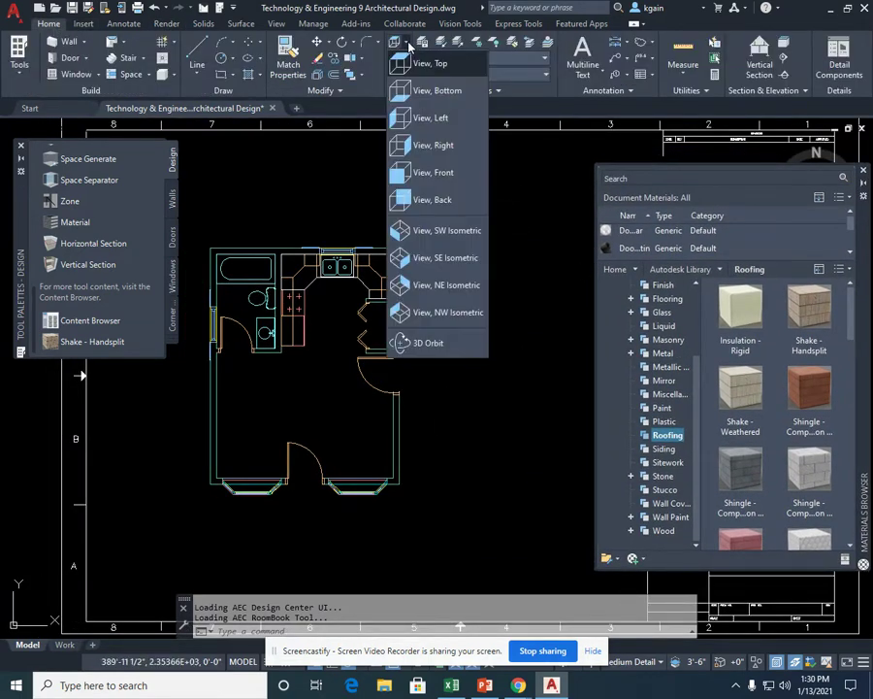
{"action": "left_click", "coordinate": [445, 260]}
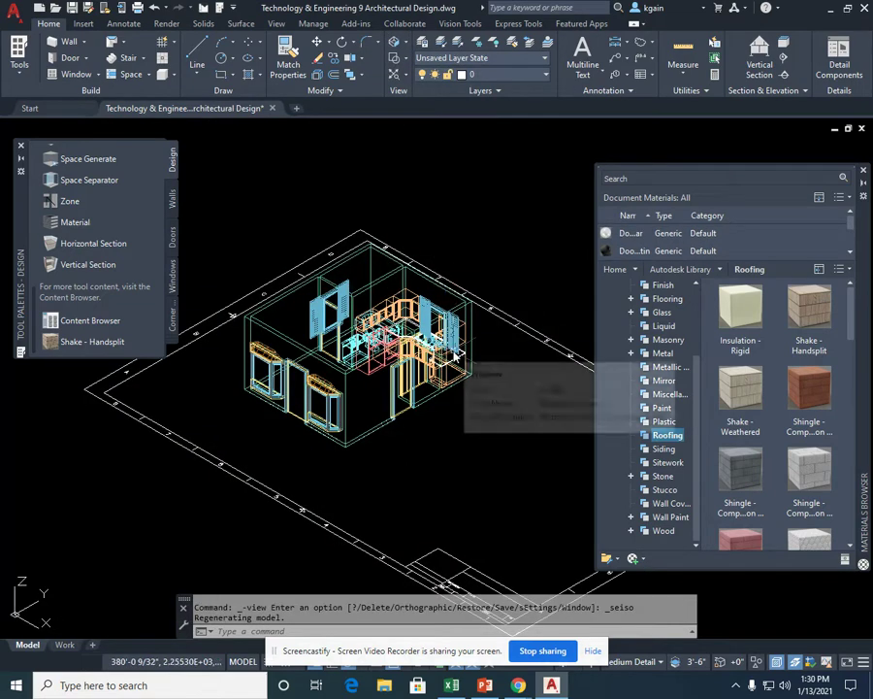
Step: Turn on the A-Roof layer to display the roof over the house
{"action": "left_click", "coordinate": [545, 74]}
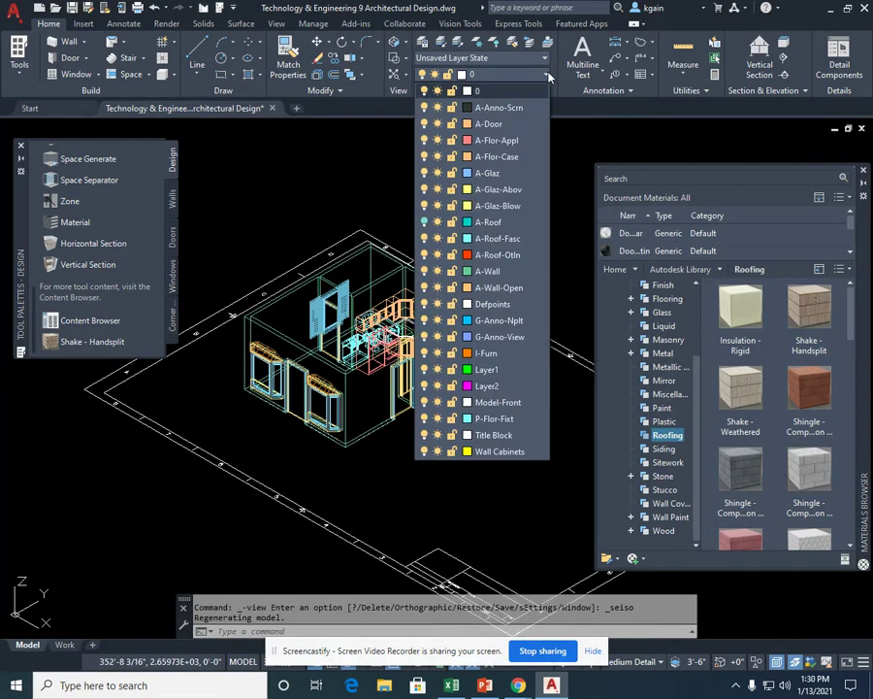
{"action": "left_click", "coordinate": [425, 227]}
{"action": "left_click", "coordinate": [271, 221]}
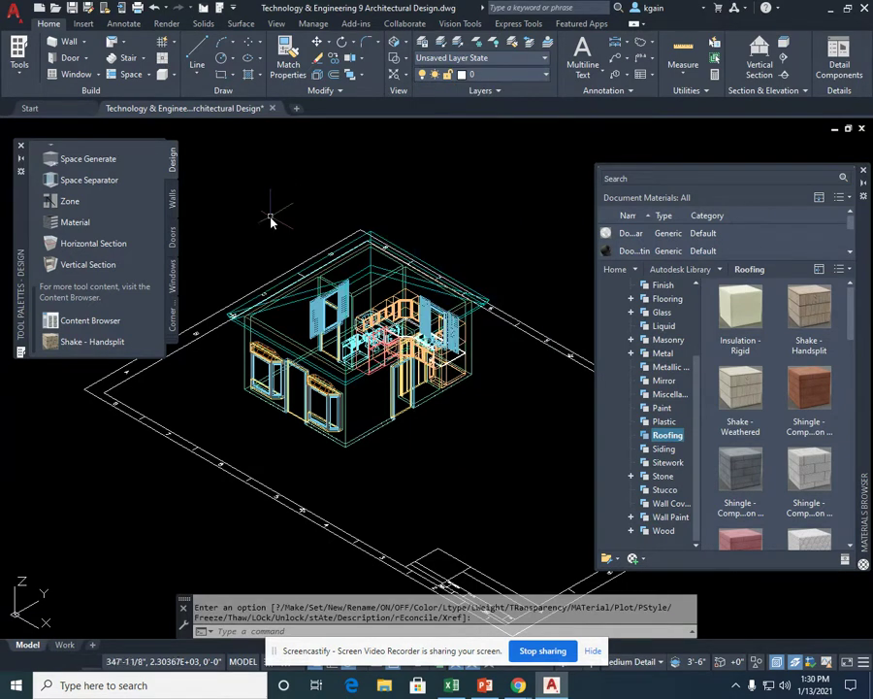
{"action": "scroll", "coordinate": [312, 324], "scroll_direction": "up", "scroll_amount": 3}
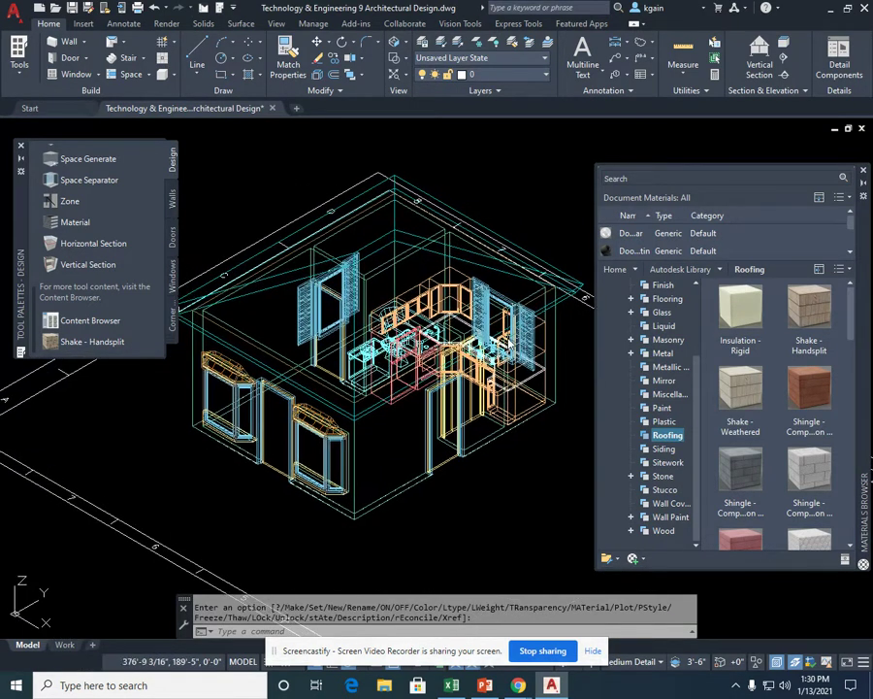
Step: Apply the Realistic visual style to the model and inspect the house's roof, walls and bay windows
{"action": "left_click", "coordinate": [407, 57]}
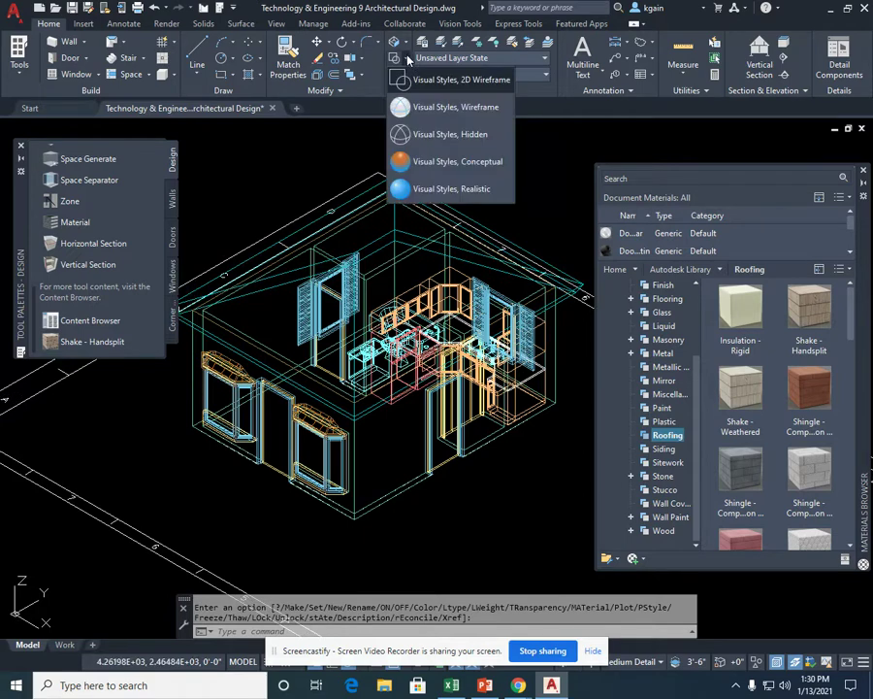
{"action": "left_click", "coordinate": [455, 192]}
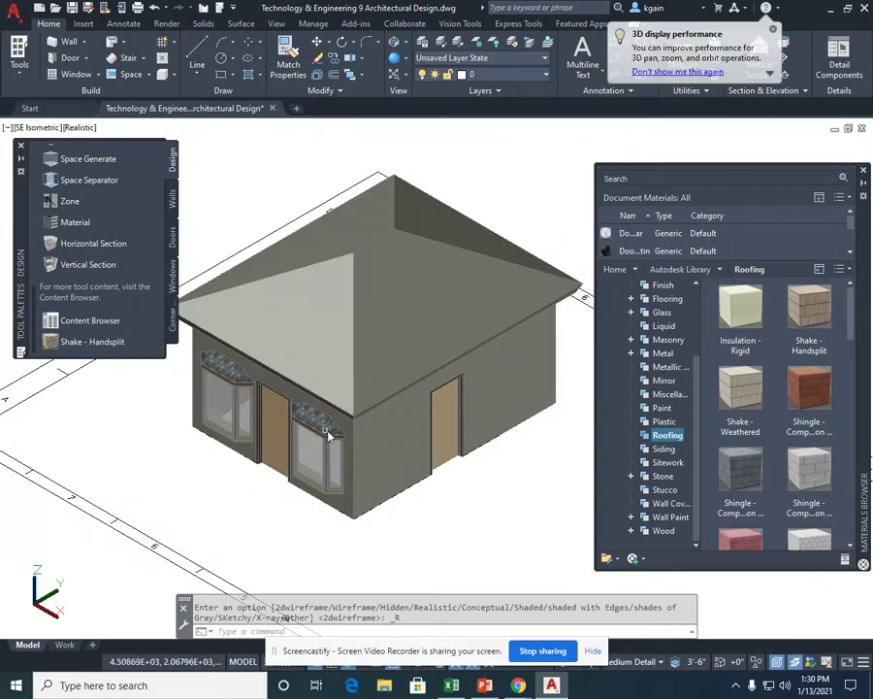
{"action": "scroll", "coordinate": [328, 435], "scroll_direction": "up", "scroll_amount": 3}
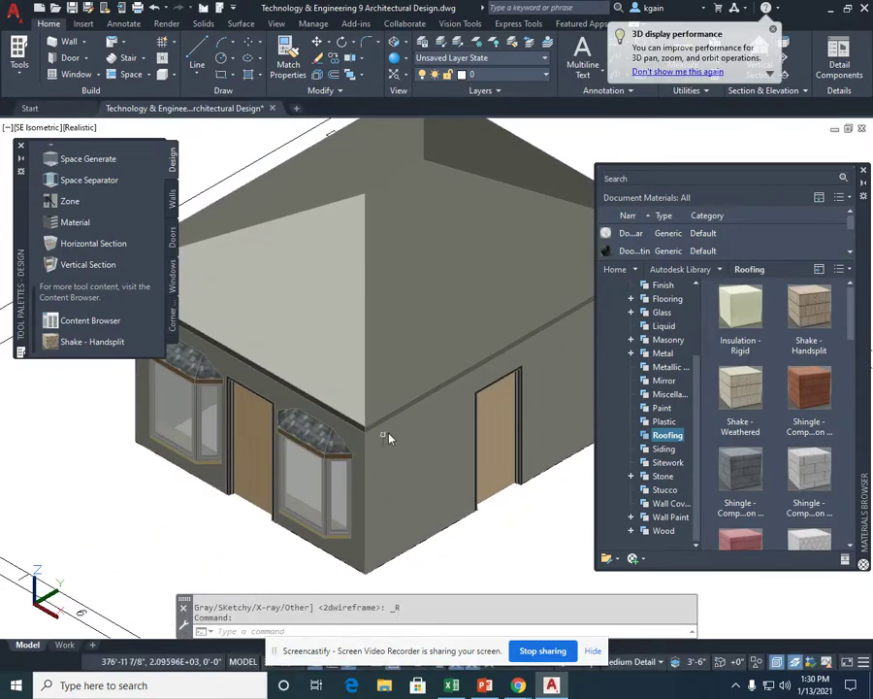
{"action": "scroll", "coordinate": [388, 439], "scroll_direction": "up", "scroll_amount": 3}
{"action": "scroll", "coordinate": [238, 427], "scroll_direction": "down", "scroll_amount": 6}
{"action": "scroll", "coordinate": [395, 377], "scroll_direction": "up", "scroll_amount": 2}
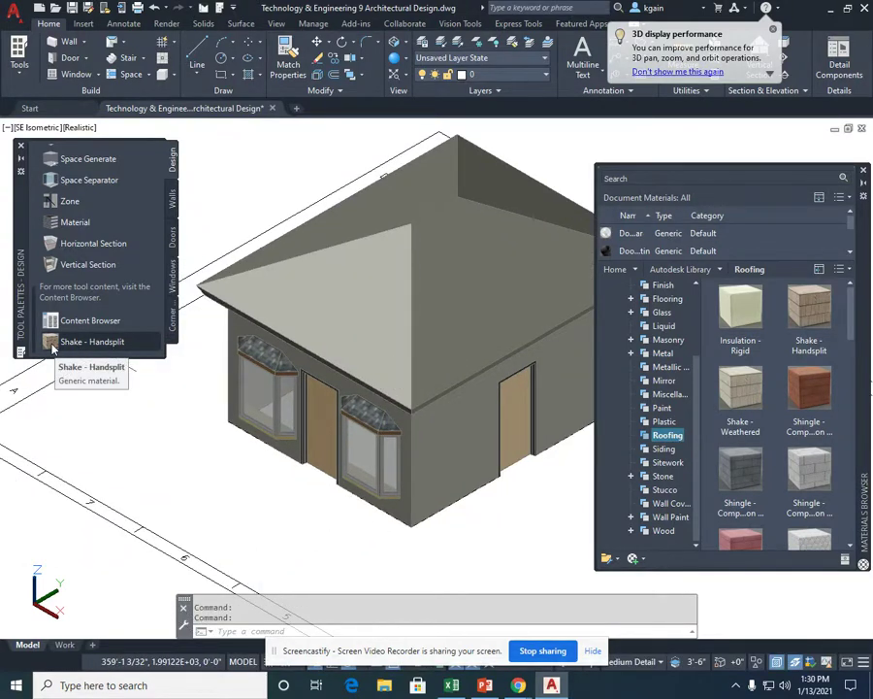
Step: Convert the Shake - Handsplit render material on the tool palette into an AEC material tool without a template, and save the drawing
{"action": "left_click_drag", "start_coordinate": [54, 351], "coordinate": [250, 353]}
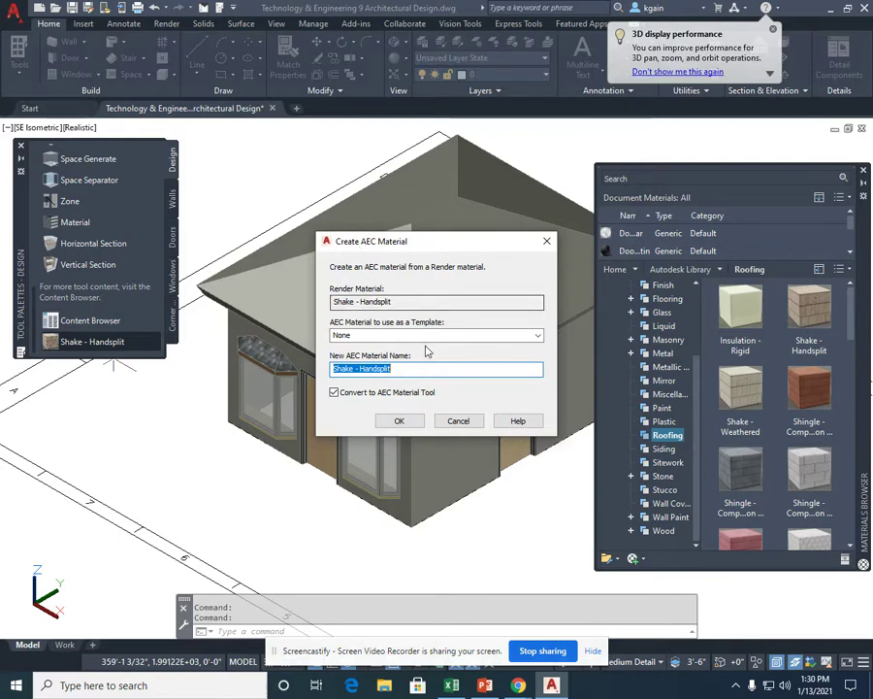
{"action": "left_click", "coordinate": [399, 421]}
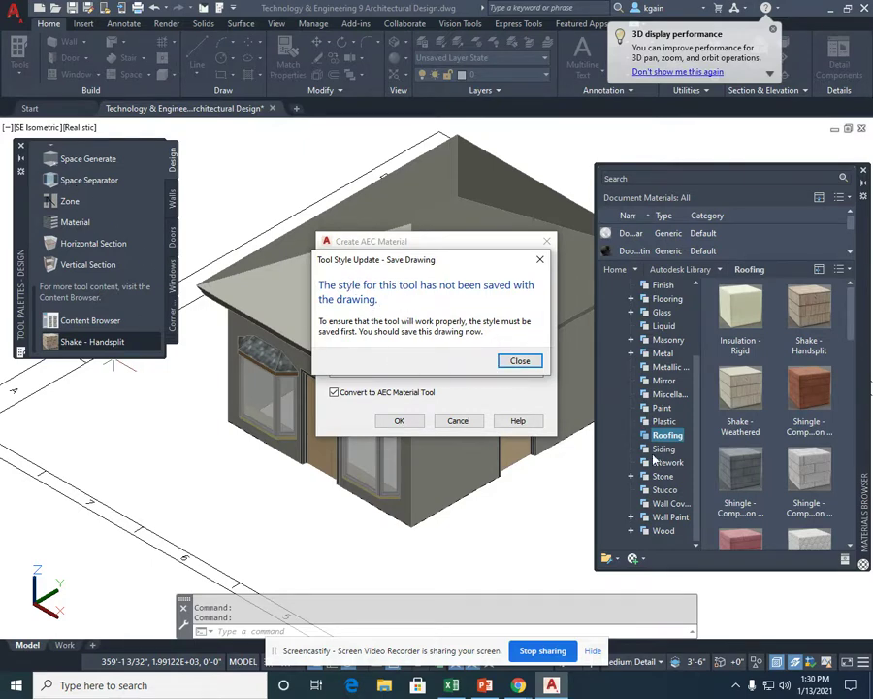
{"action": "left_click", "coordinate": [520, 361]}
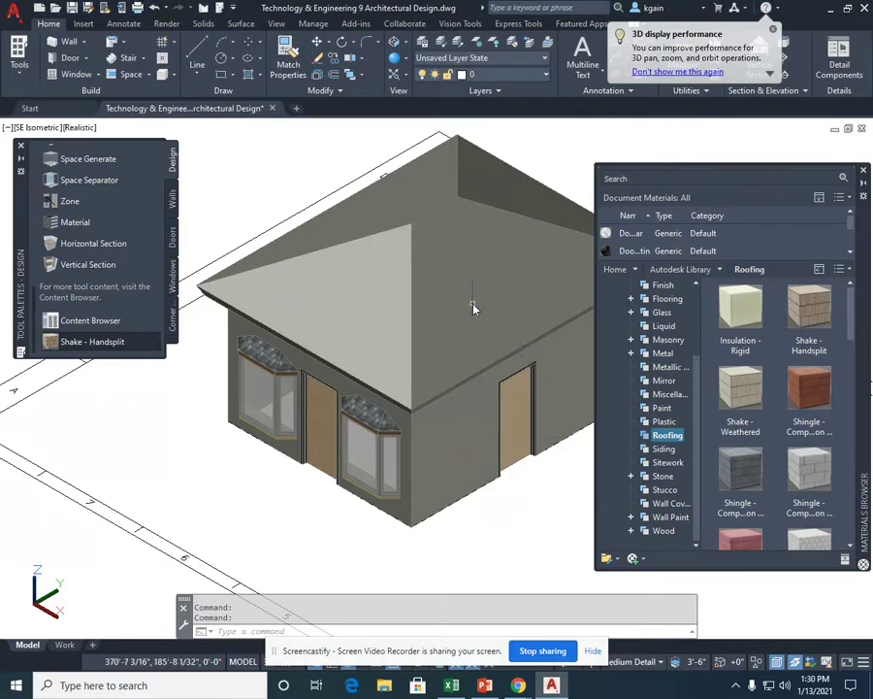
{"action": "left_click", "coordinate": [73, 9]}
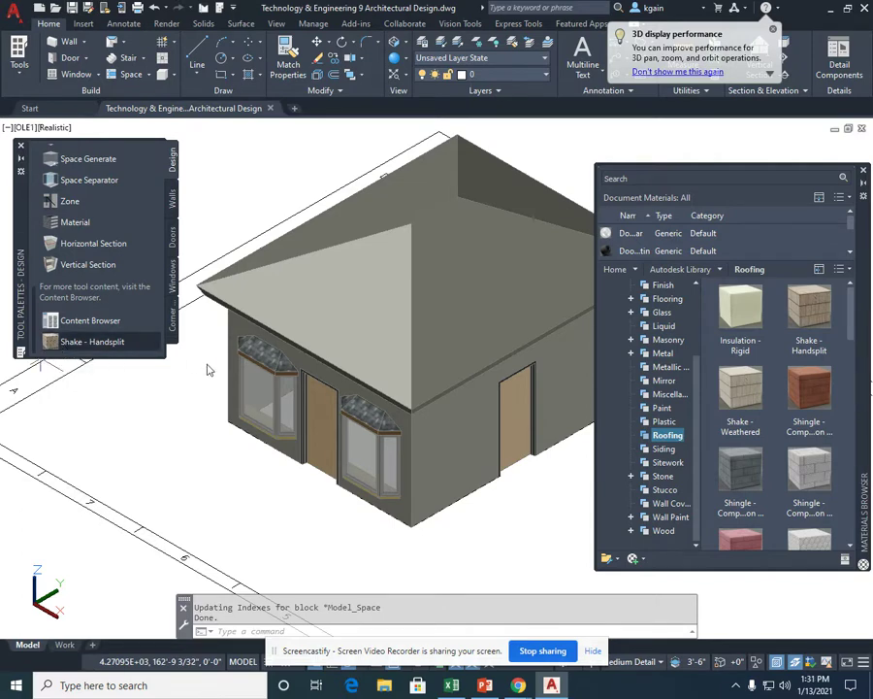
Step: Apply the Shake - Handsplit material to the house roof and inspect the shingle texture up close
{"action": "left_click", "coordinate": [58, 342]}
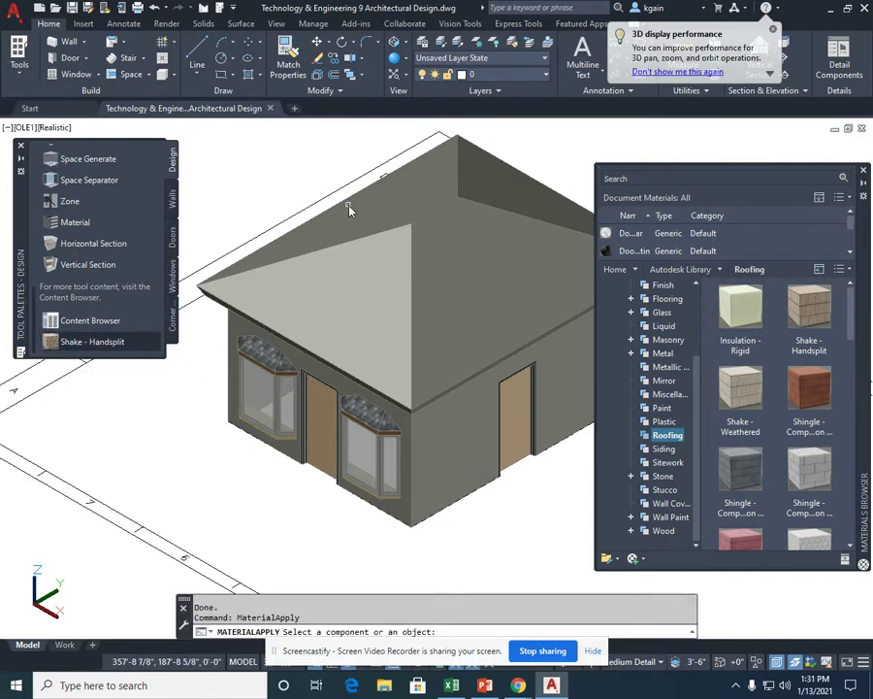
{"action": "left_click", "coordinate": [355, 247]}
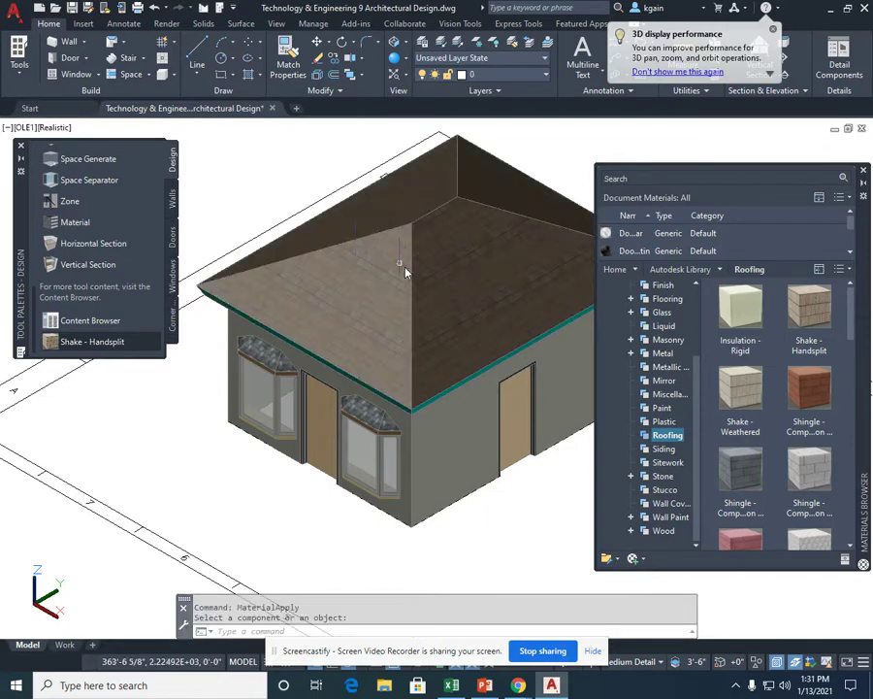
{"action": "scroll", "coordinate": [441, 352], "scroll_direction": "up", "scroll_amount": 6}
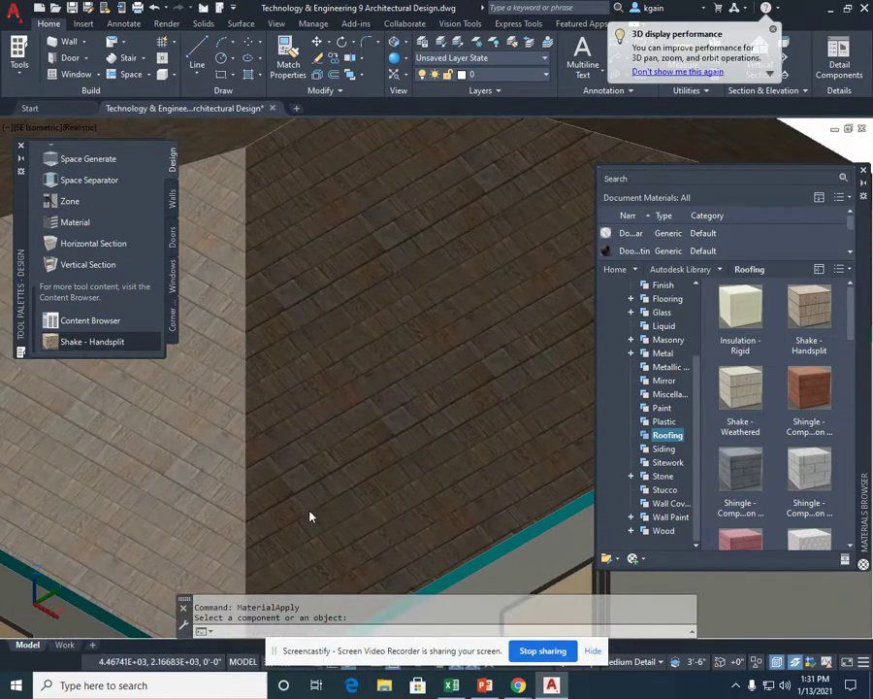
{"action": "scroll", "coordinate": [487, 437], "scroll_direction": "down", "scroll_amount": 1}
{"action": "key", "text": "Escape"}
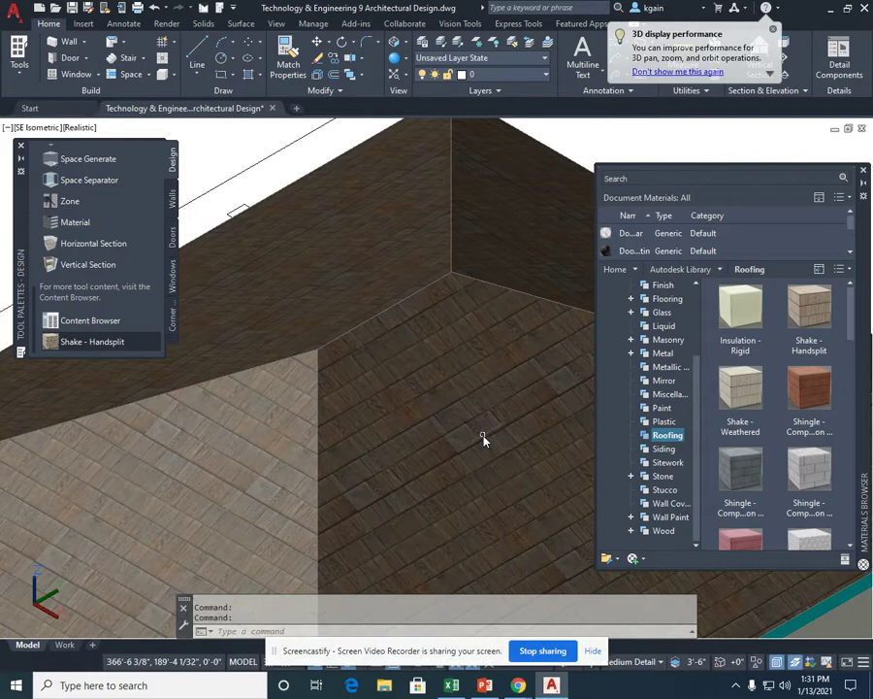
Step: Add the Split Log siding material from the Autodesk Library to the Design tool palette
{"action": "scroll", "coordinate": [484, 439], "scroll_direction": "down", "scroll_amount": 5}
{"action": "scroll", "coordinate": [383, 318], "scroll_direction": "up", "scroll_amount": 3}
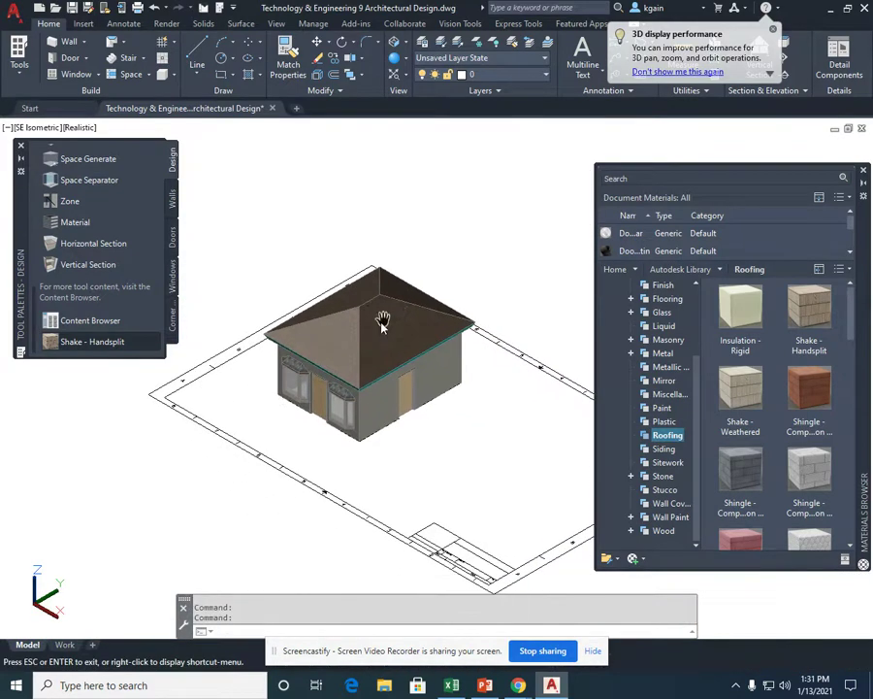
{"action": "middle_click_drag", "start_coordinate": [376, 421], "coordinate": [342, 396]}
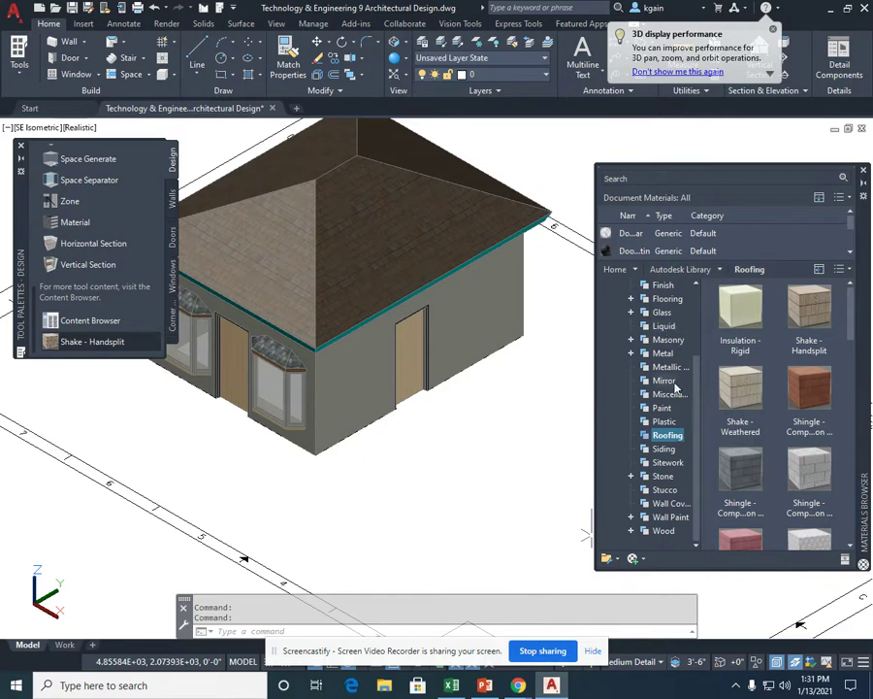
{"action": "scroll", "coordinate": [698, 374], "scroll_direction": "up", "scroll_amount": 1}
{"action": "scroll", "coordinate": [685, 437], "scroll_direction": "down", "scroll_amount": 1}
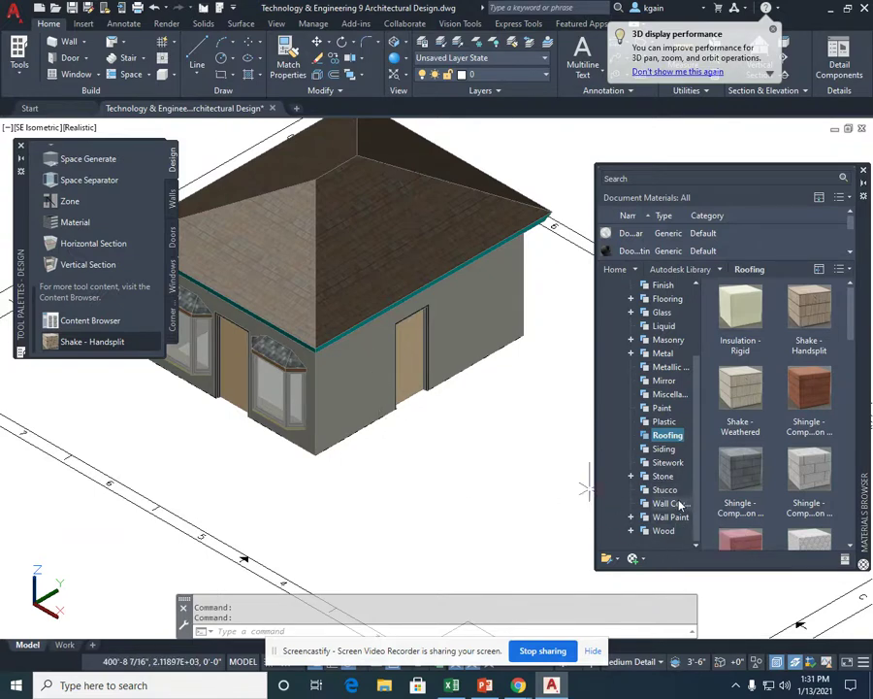
{"action": "left_click", "coordinate": [666, 451]}
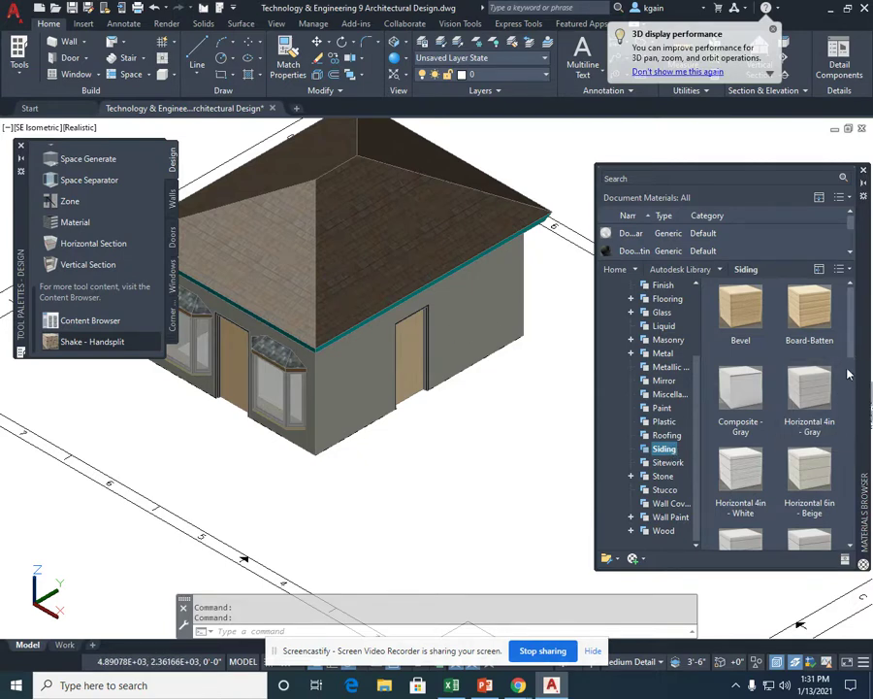
{"action": "scroll", "coordinate": [848, 388], "scroll_direction": "down", "scroll_amount": 10}
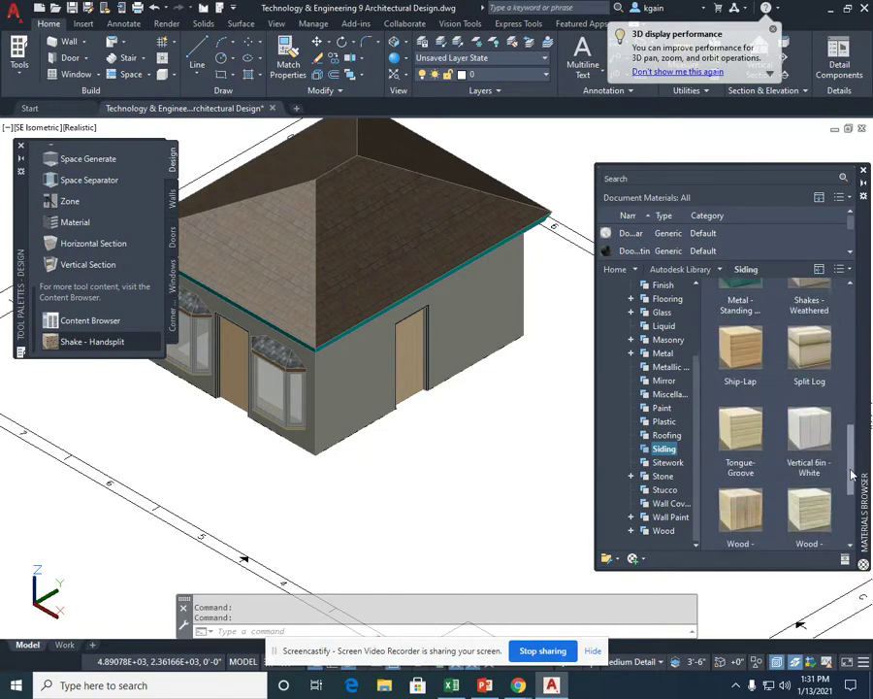
{"action": "scroll", "coordinate": [852, 474], "scroll_direction": "down", "scroll_amount": 3}
{"action": "scroll", "coordinate": [818, 379], "scroll_direction": "up", "scroll_amount": 4}
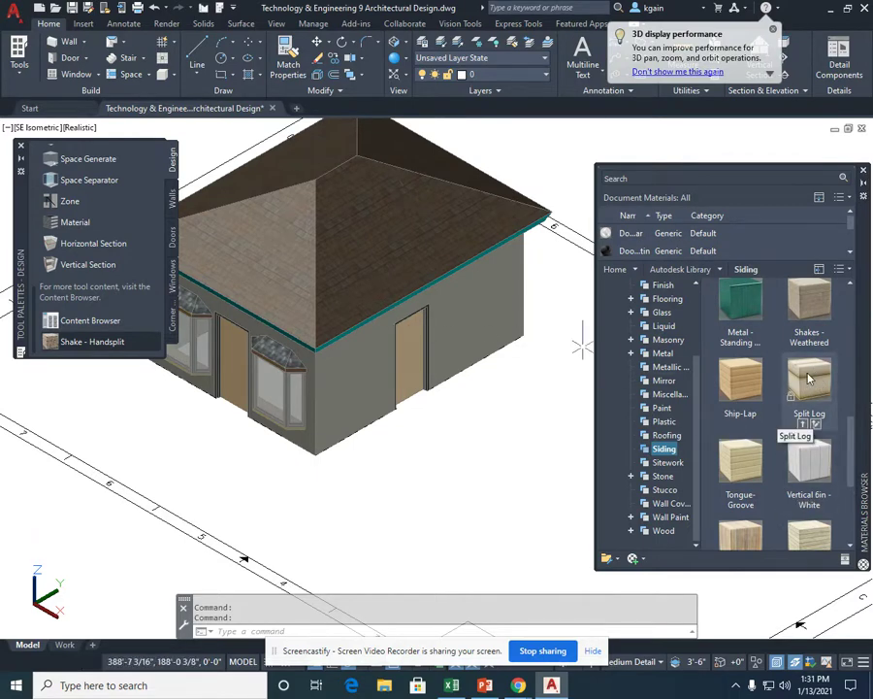
{"action": "left_click_drag", "start_coordinate": [808, 379], "coordinate": [73, 353]}
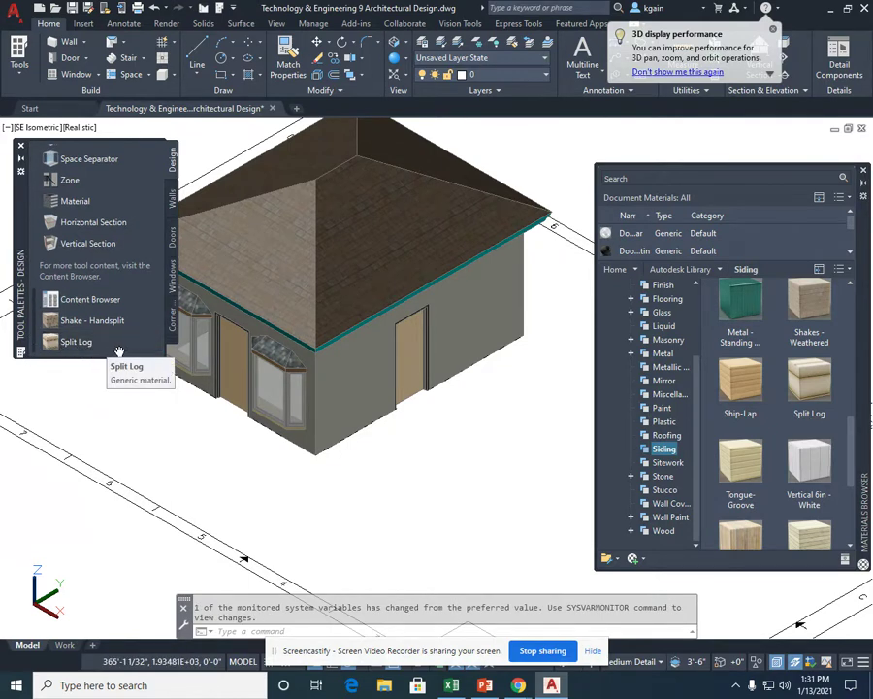
Step: Convert the Split Log render material into an AEC material tool without a template, and save the drawing
{"action": "left_click", "coordinate": [55, 342]}
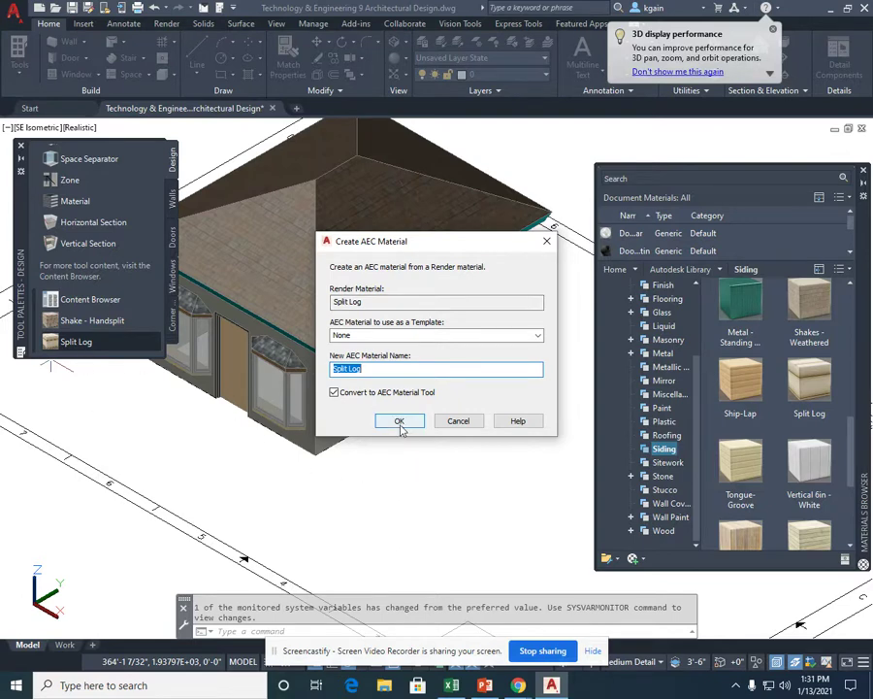
{"action": "left_click", "coordinate": [399, 420]}
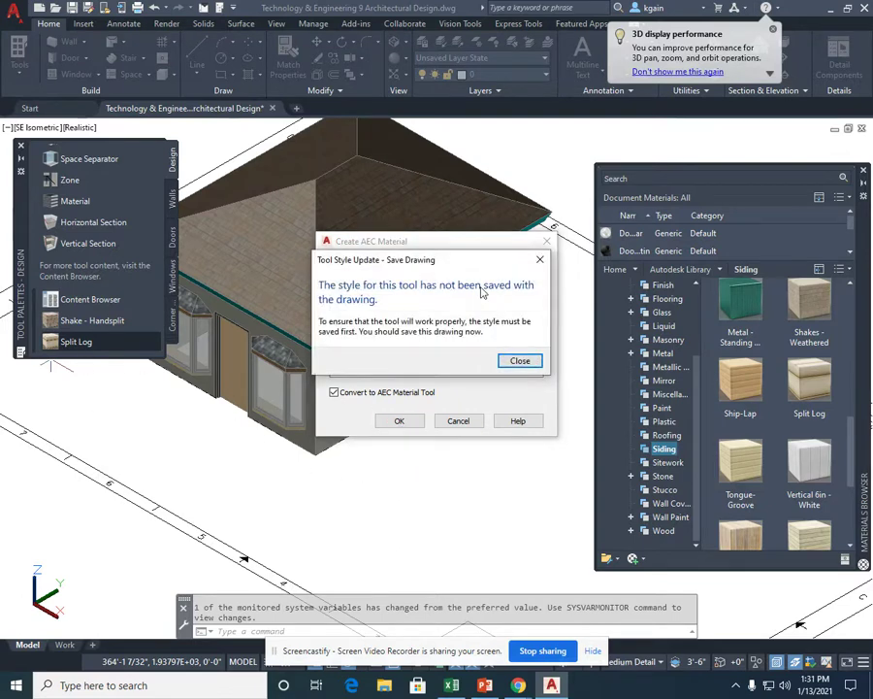
{"action": "left_click", "coordinate": [520, 361]}
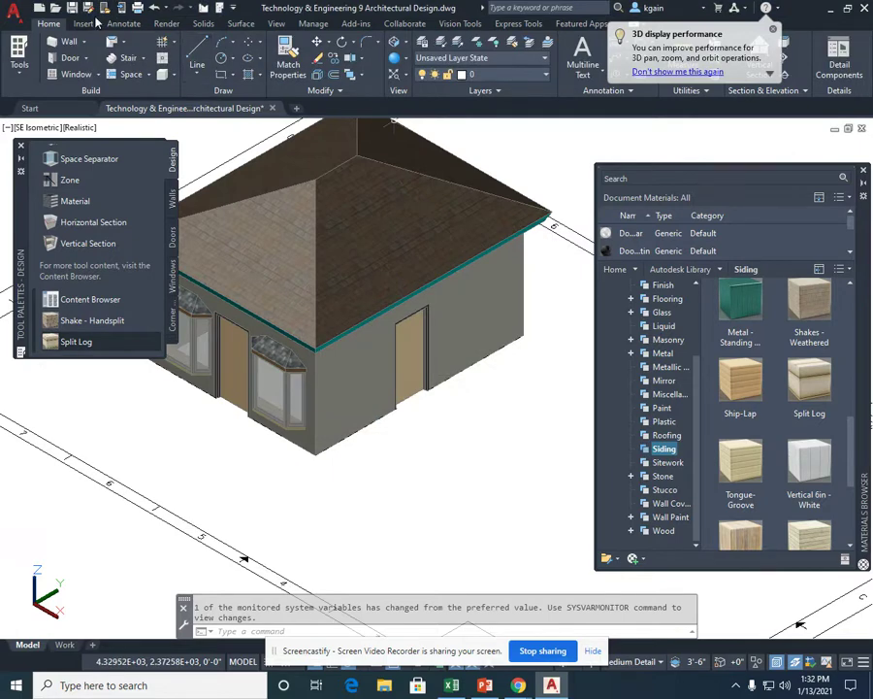
{"action": "left_click", "coordinate": [73, 10]}
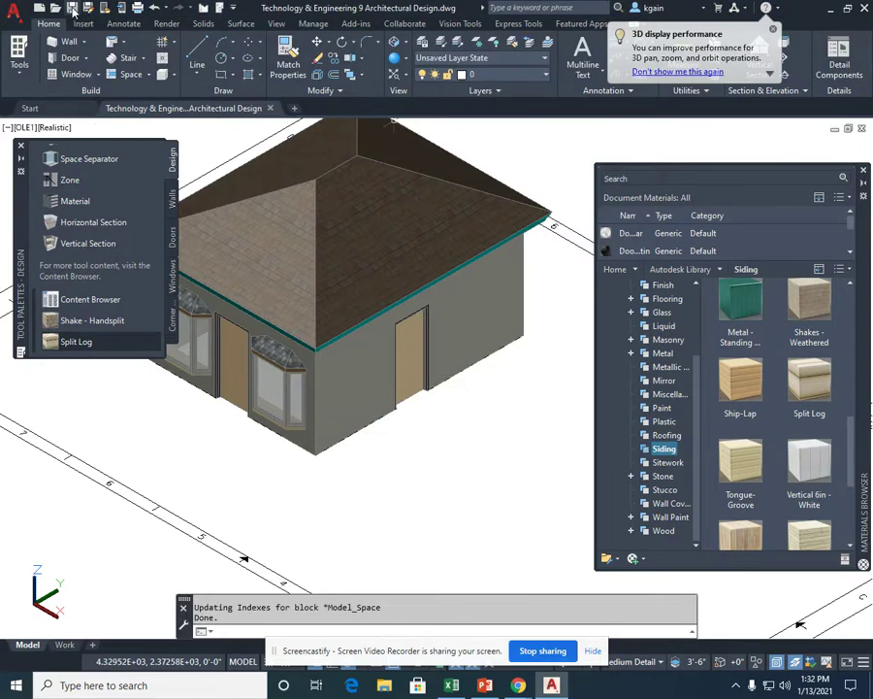
Step: Apply the Split Log material to the style of the house's exterior walls
{"action": "left_click", "coordinate": [67, 341]}
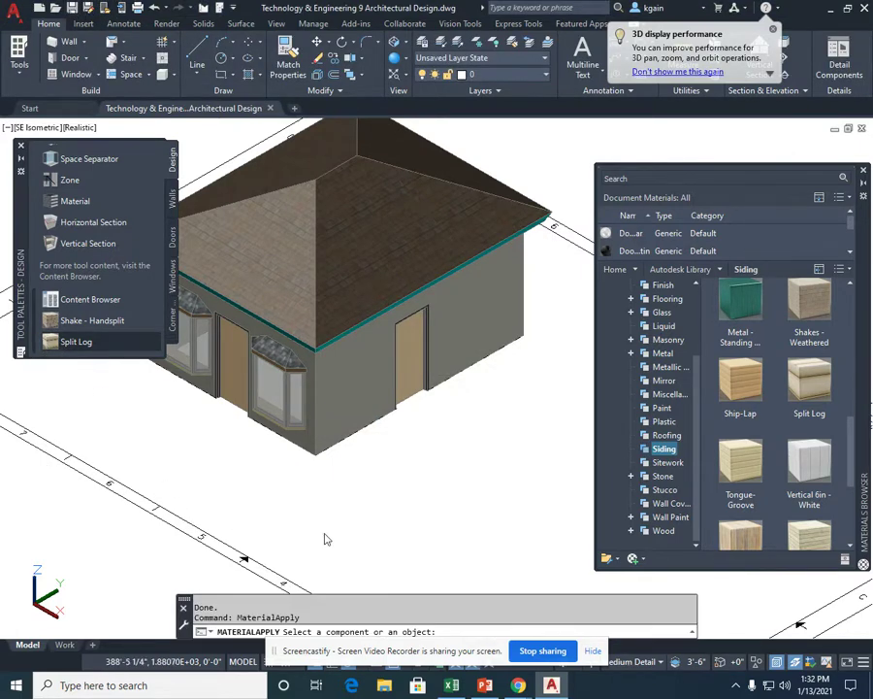
{"action": "left_click", "coordinate": [340, 415]}
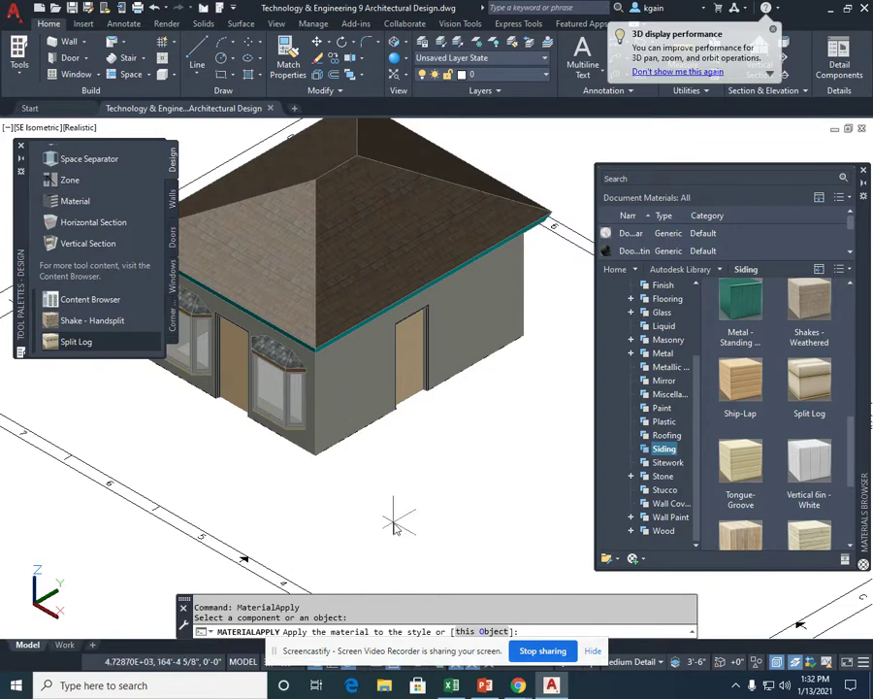
{"action": "key", "text": "Return"}
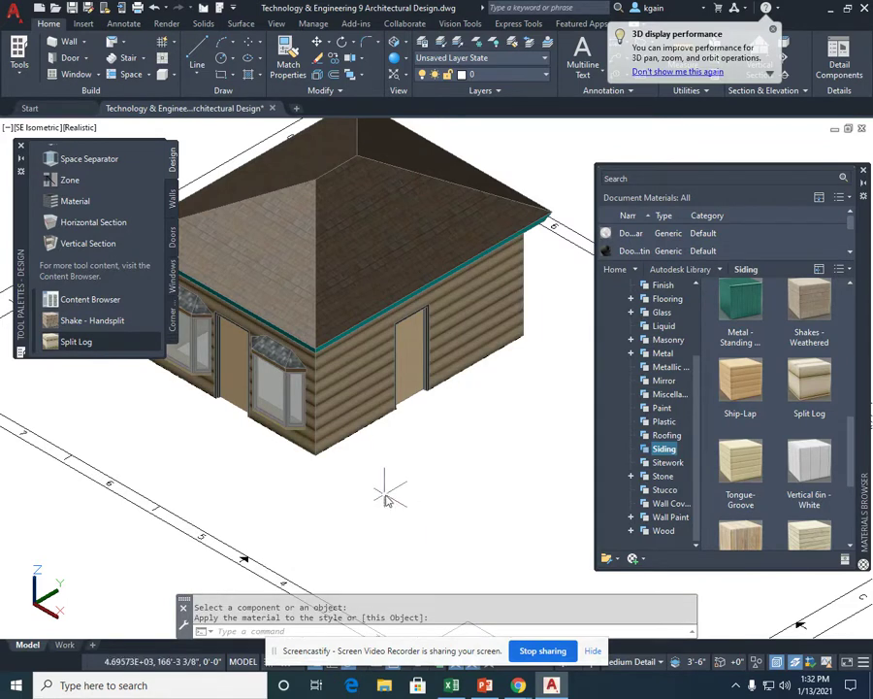
Step: Examine the log siding and the frame of the door between the bay windows up close
{"action": "scroll", "coordinate": [423, 430], "scroll_direction": "up", "scroll_amount": 5}
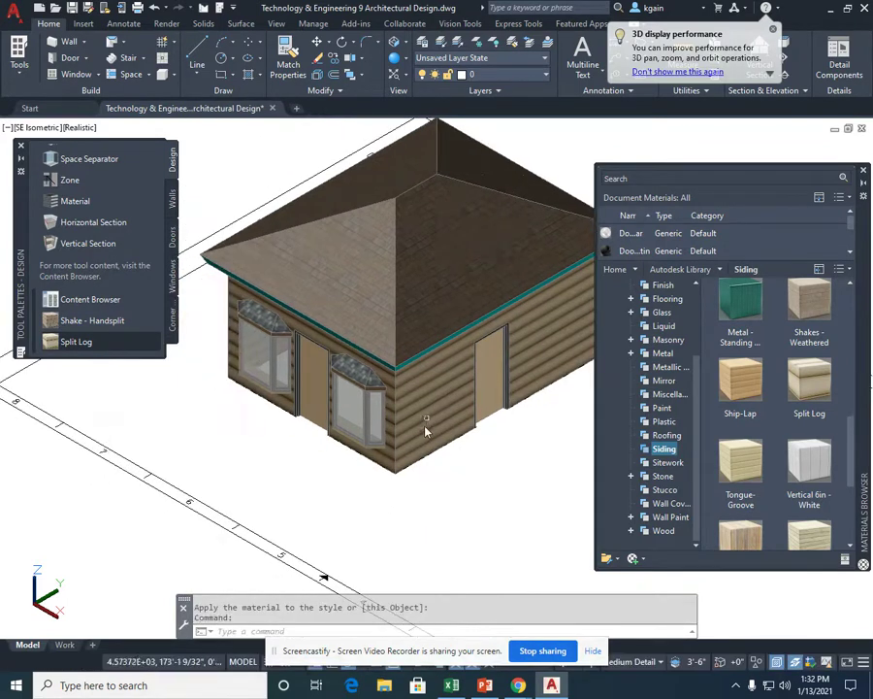
{"action": "middle_click_drag", "start_coordinate": [423, 417], "coordinate": [366, 355], "text": "shift"}
{"action": "scroll", "coordinate": [367, 356], "scroll_direction": "up", "scroll_amount": 4}
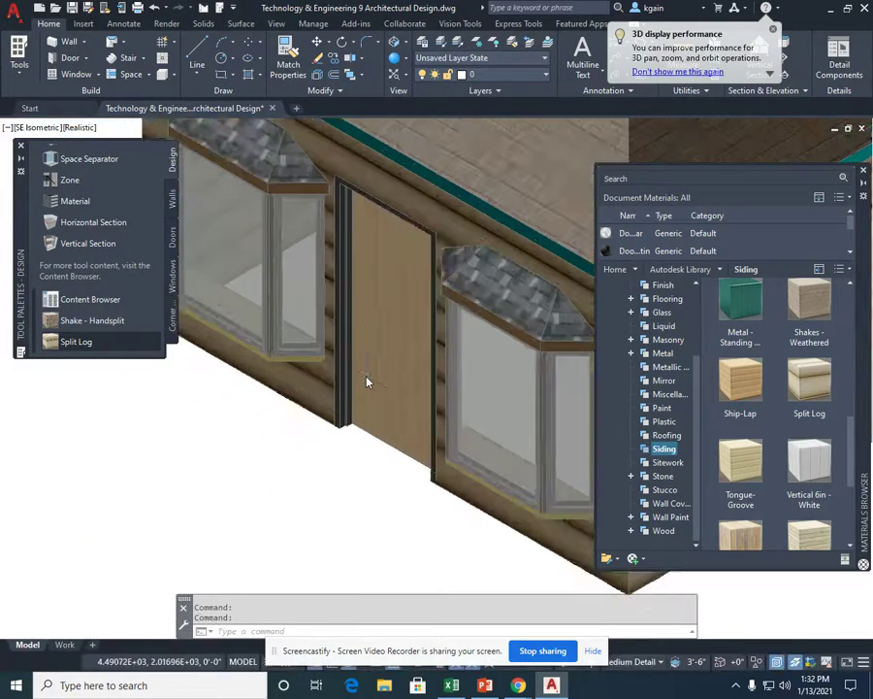
{"action": "scroll", "coordinate": [336, 402], "scroll_direction": "up", "scroll_amount": 5}
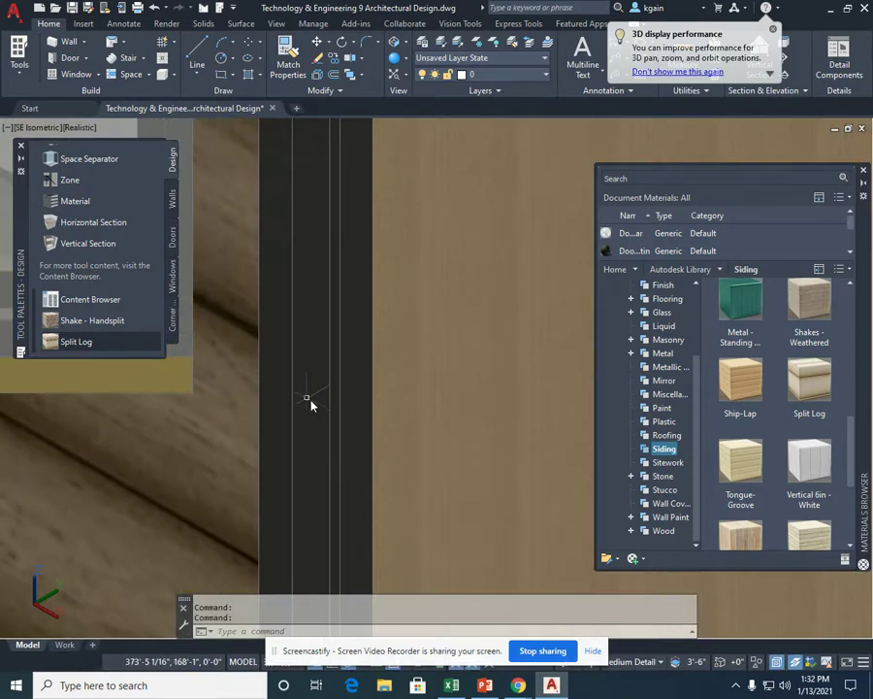
{"action": "scroll", "coordinate": [328, 410], "scroll_direction": "down", "scroll_amount": 3}
{"action": "middle_click_drag", "start_coordinate": [340, 454], "coordinate": [312, 429], "text": "shift"}
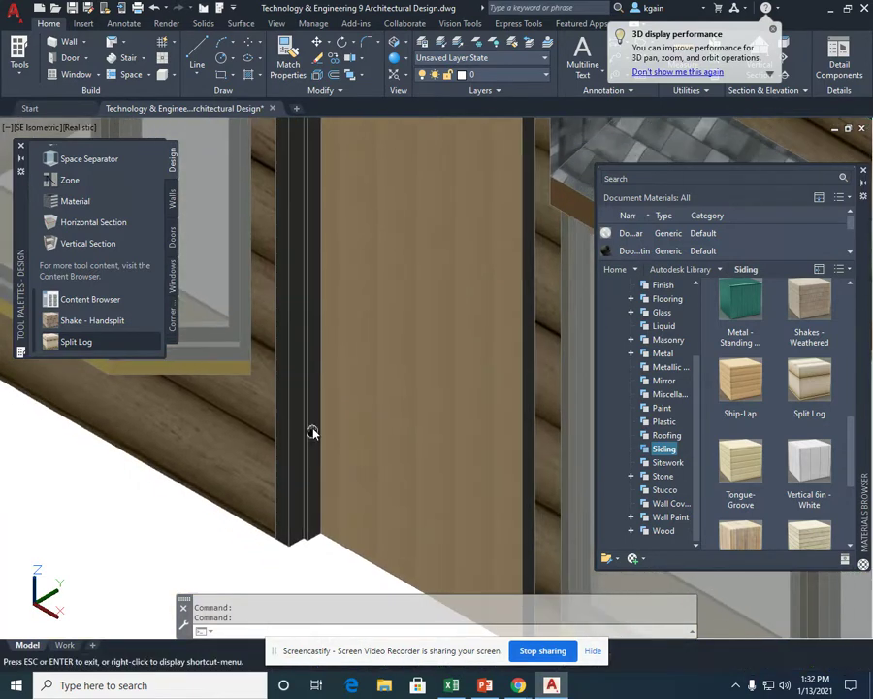
{"action": "scroll", "coordinate": [311, 546], "scroll_direction": "up", "scroll_amount": 2}
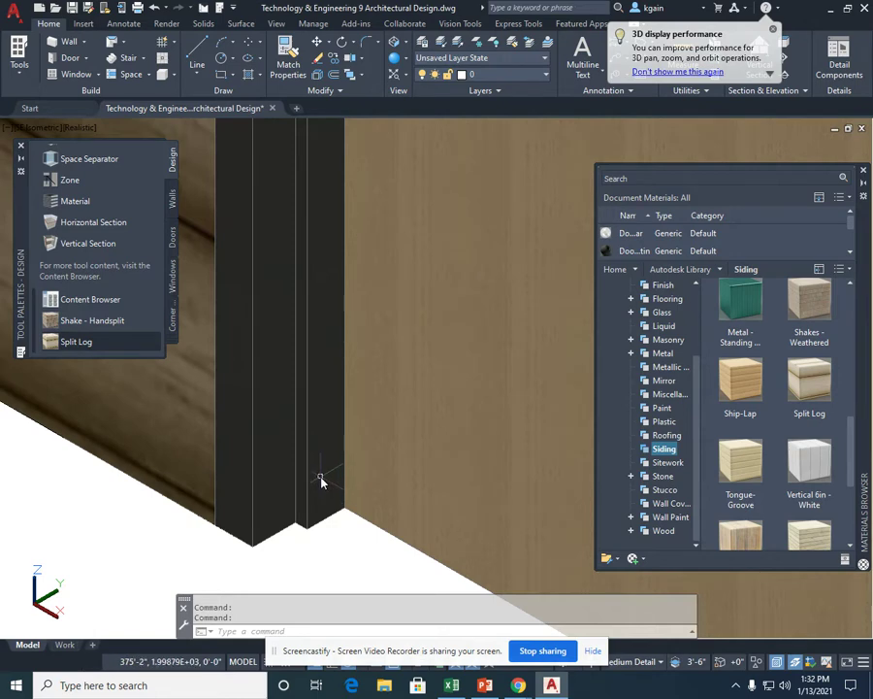
{"action": "scroll", "coordinate": [318, 487], "scroll_direction": "down", "scroll_amount": 2}
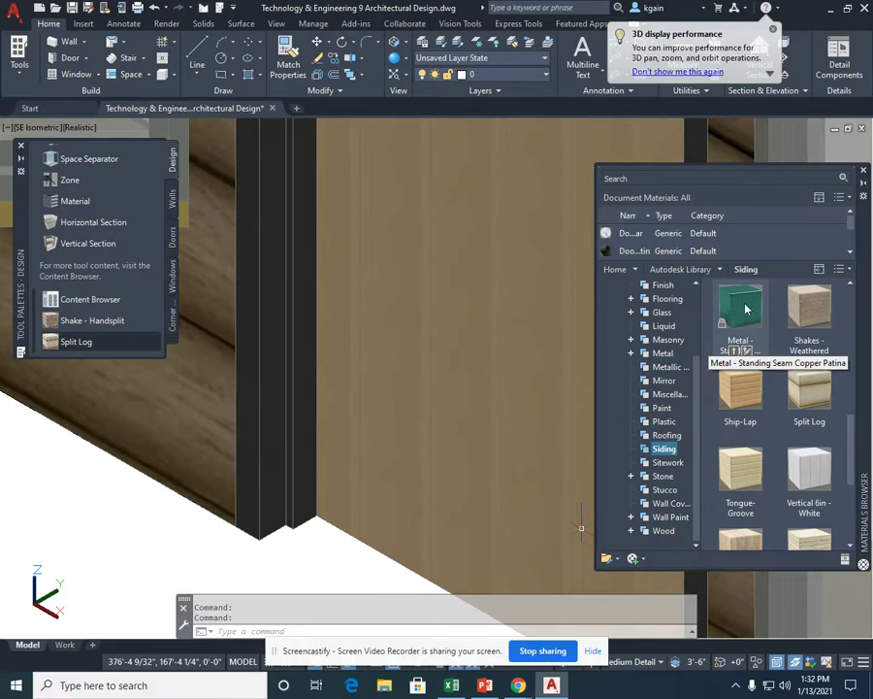
Step: Add Metal - Standing Seam Copper Patina to the tool palette, convert it into an AEC material tool without a template, and save the drawing
{"action": "left_click_drag", "start_coordinate": [753, 309], "coordinate": [32, 338]}
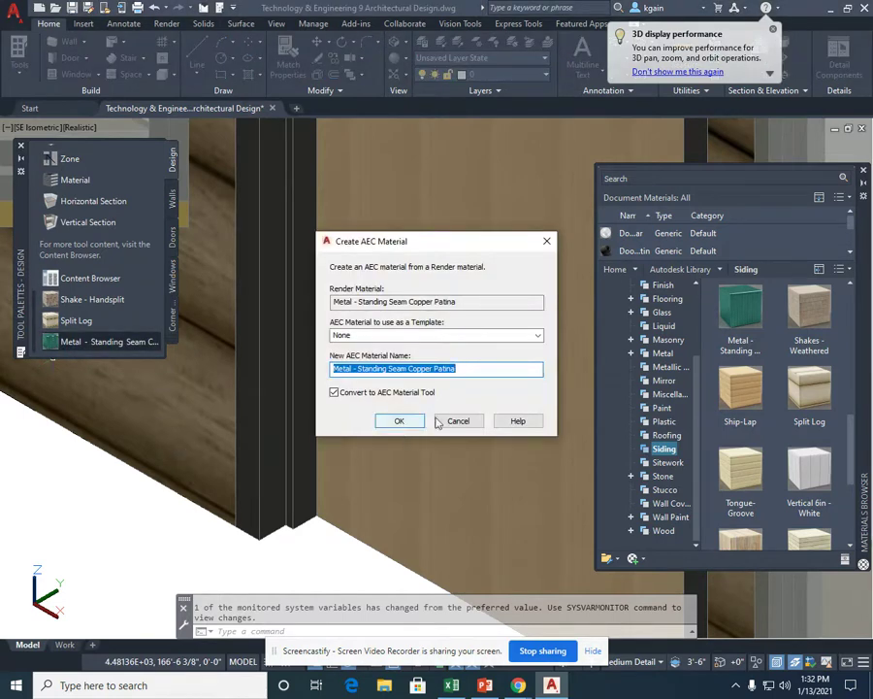
{"action": "left_click", "coordinate": [404, 422]}
{"action": "left_click", "coordinate": [521, 361]}
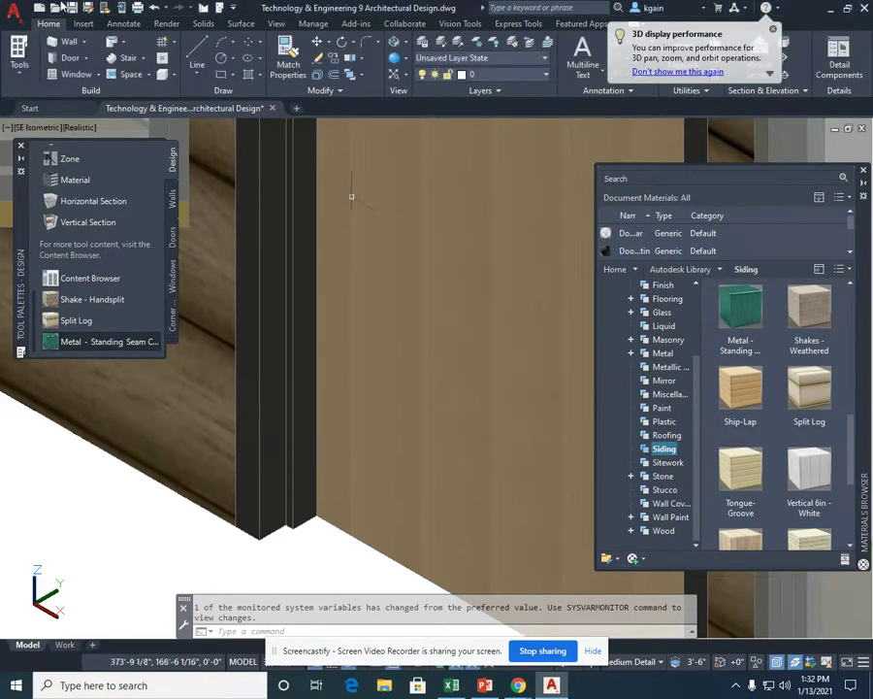
Step: Apply Metal - Standing Seam Copper Patina to the door style's inner frame component and inspect both doors on the house
{"action": "left_click", "coordinate": [52, 345]}
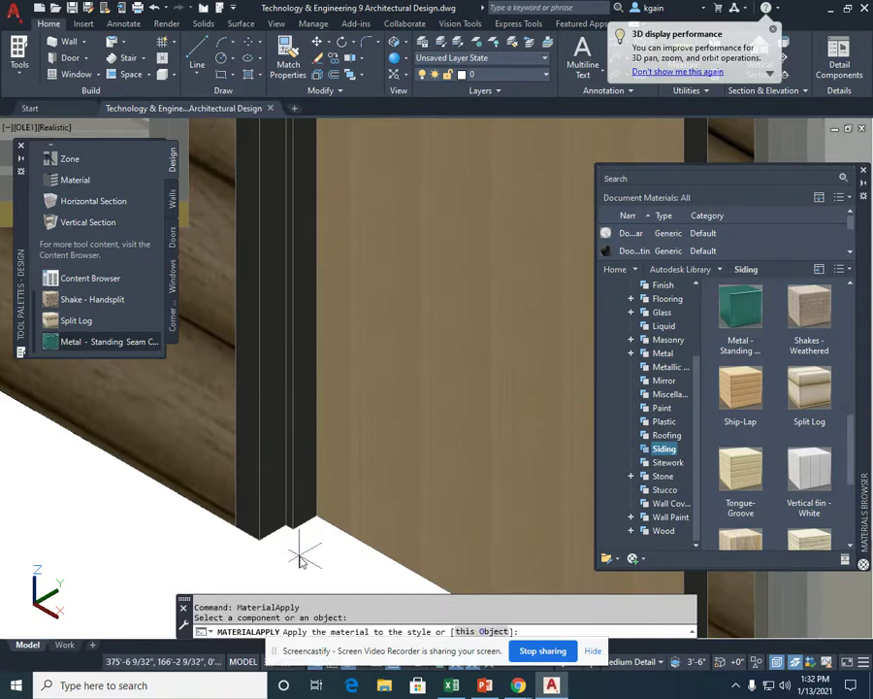
{"action": "key", "text": "Return"}
{"action": "scroll", "coordinate": [299, 549], "scroll_direction": "down", "scroll_amount": 5}
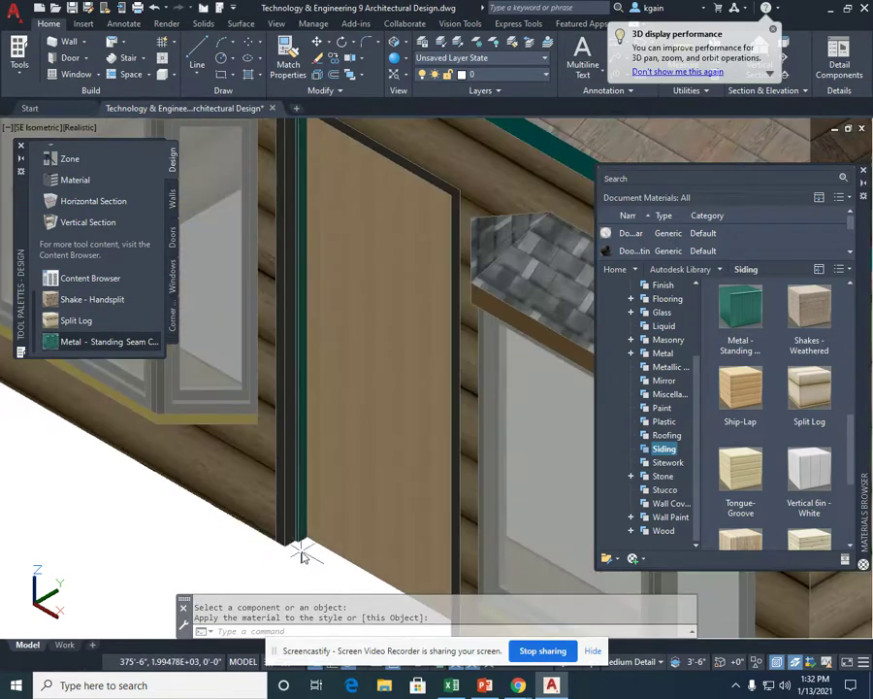
{"action": "scroll", "coordinate": [413, 557], "scroll_direction": "up", "scroll_amount": 3}
{"action": "scroll", "coordinate": [419, 553], "scroll_direction": "down", "scroll_amount": 4}
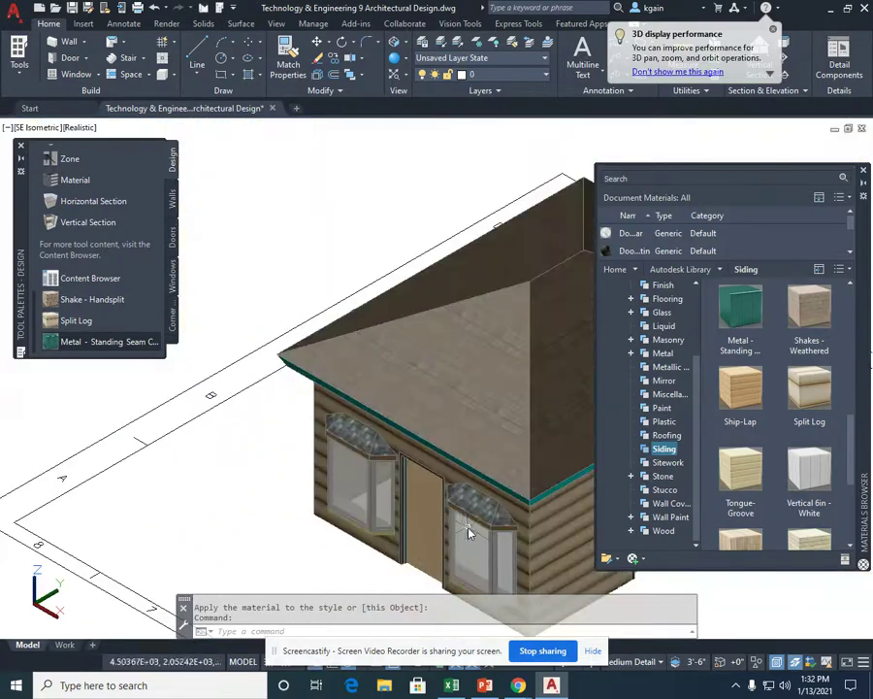
{"action": "scroll", "coordinate": [470, 529], "scroll_direction": "up", "scroll_amount": 3}
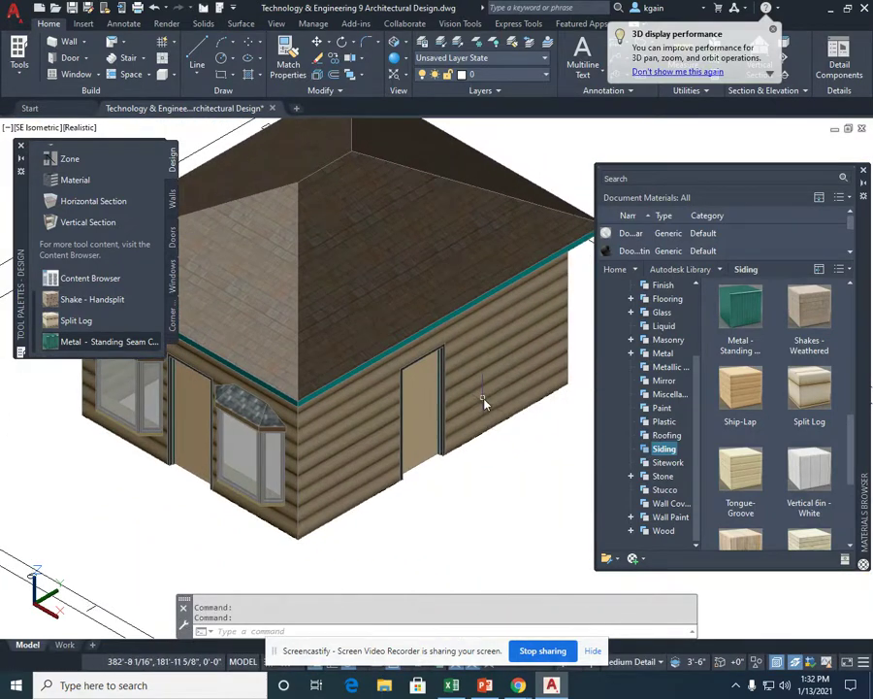
{"action": "scroll", "coordinate": [484, 400], "scroll_direction": "down", "scroll_amount": 5}
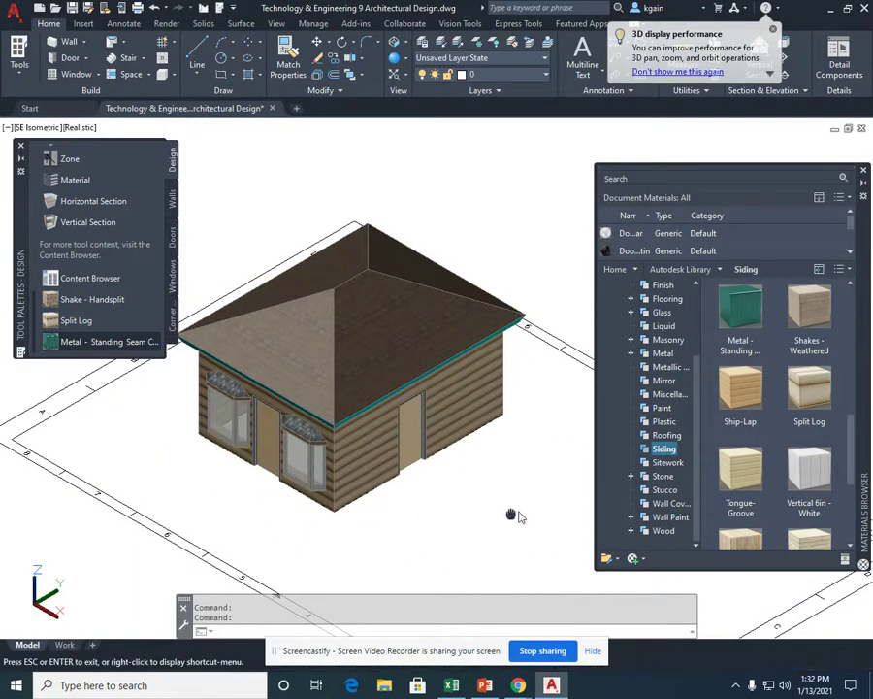
{"action": "scroll", "coordinate": [514, 509], "scroll_direction": "up", "scroll_amount": 4}
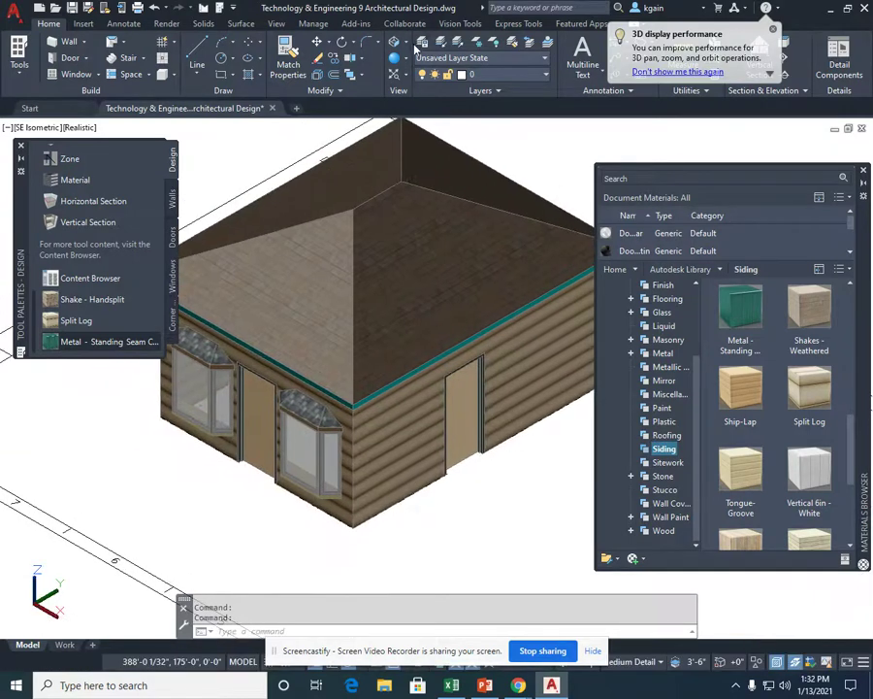